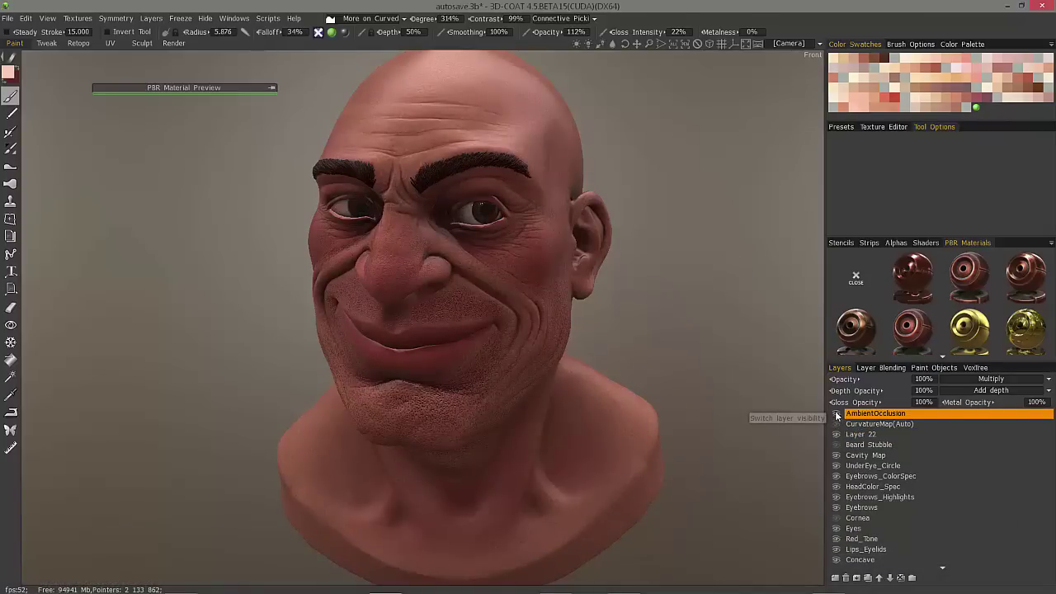
Step: Hide the AmbientOcclusion layer and set the brush's painting condition to More on Lit
{"action": "left_click", "coordinate": [836, 414]}
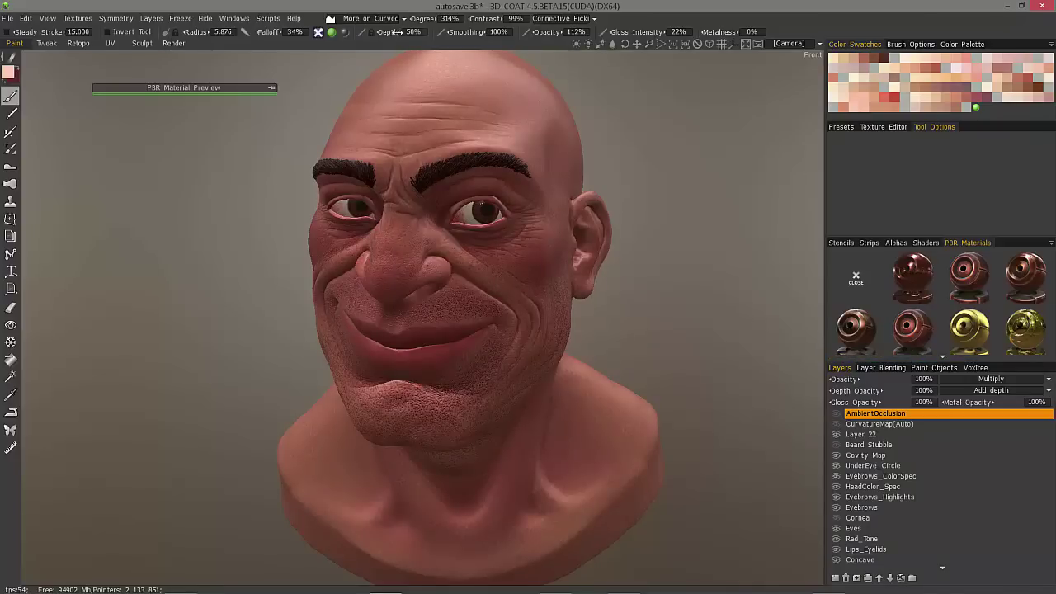
{"action": "left_click", "coordinate": [837, 414]}
{"action": "left_click", "coordinate": [371, 18]}
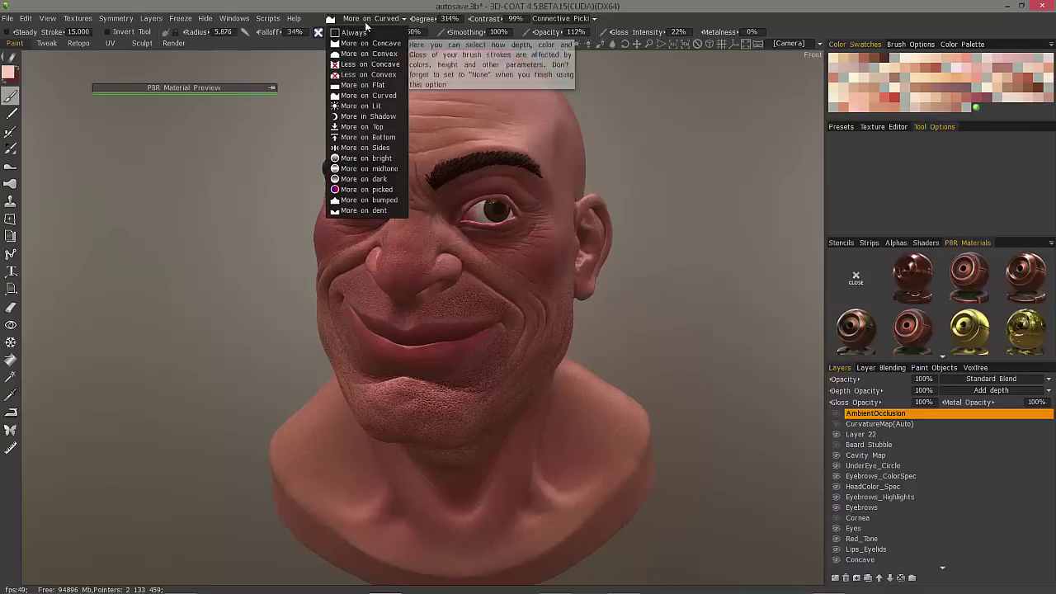
{"action": "left_click", "coordinate": [360, 106]}
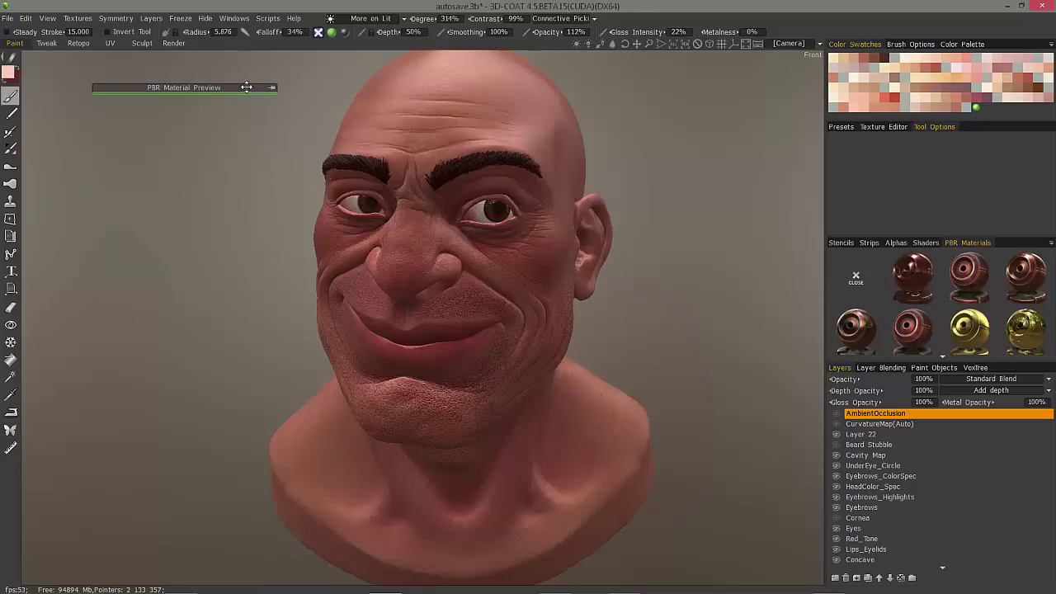
Step: Place the PBR material preview frame over the face and adjust the condition's degree to 400% and contrast to -8%
{"action": "left_click_drag", "start_coordinate": [247, 86], "coordinate": [435, 80]}
{"action": "left_click_drag", "start_coordinate": [421, 18], "coordinate": [453, 18]}
{"action": "left_click_drag", "start_coordinate": [513, 18], "coordinate": [486, 18]}
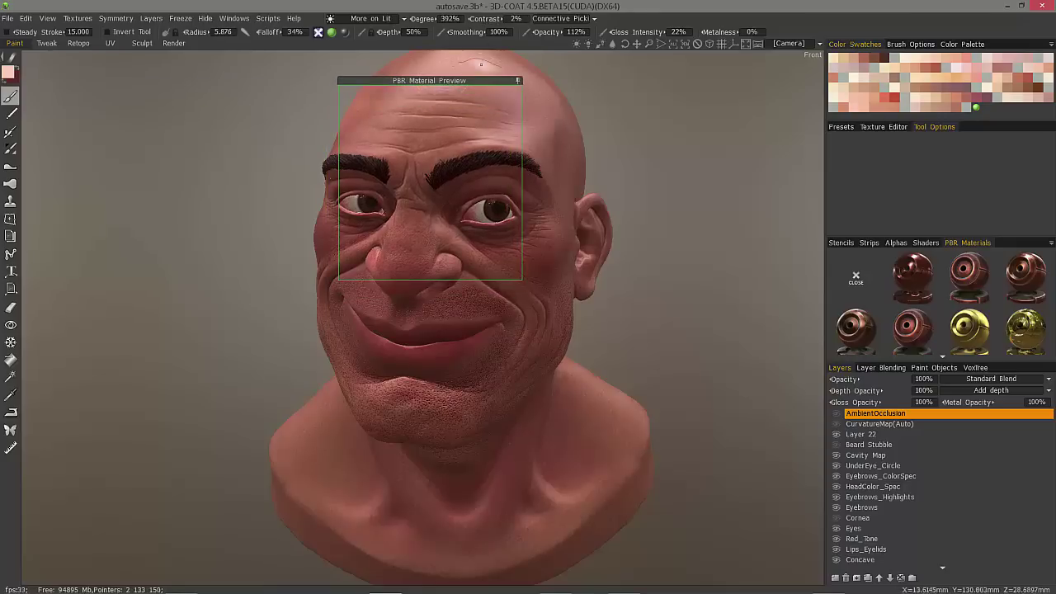
{"action": "left_click_drag", "start_coordinate": [502, 80], "coordinate": [566, 152]}
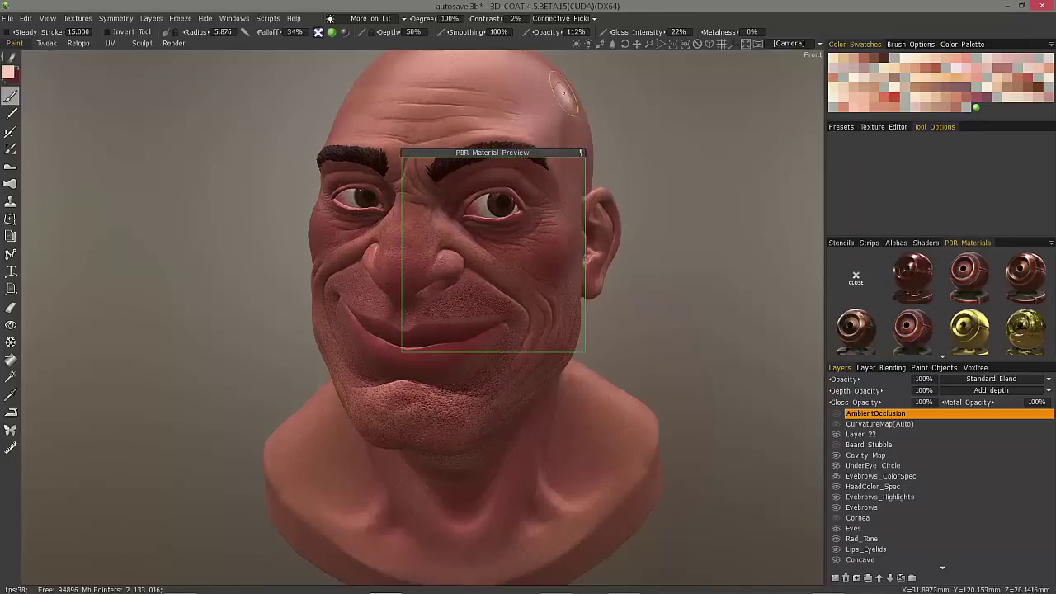
{"action": "scroll", "coordinate": [564, 93], "scroll_direction": "up", "scroll_amount": 4}
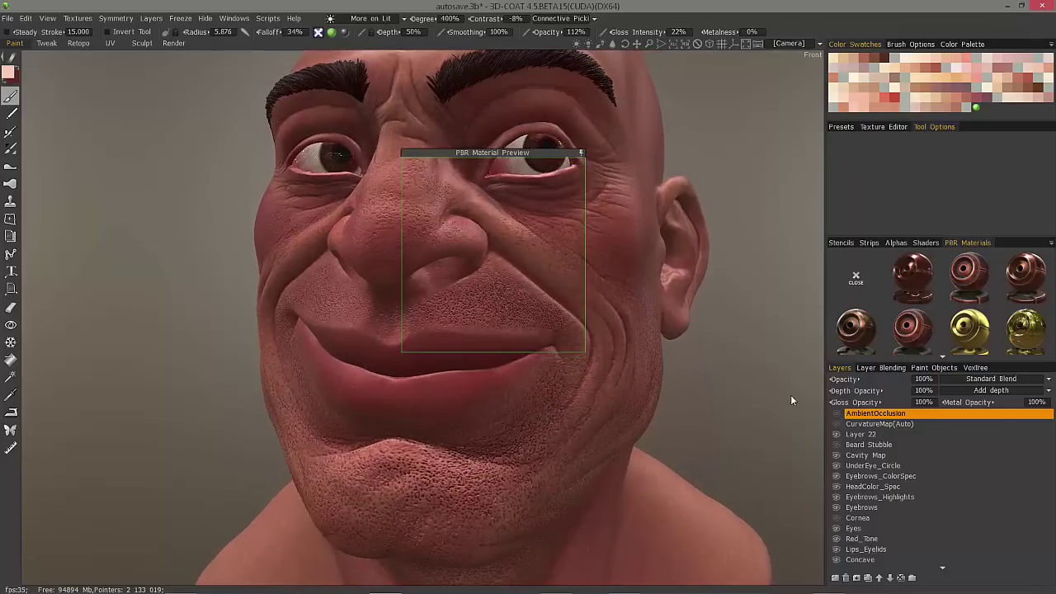
Step: Select Layer 22 and set the lit condition's degree to 40% and contrast to -40%
{"action": "left_click", "coordinate": [858, 435]}
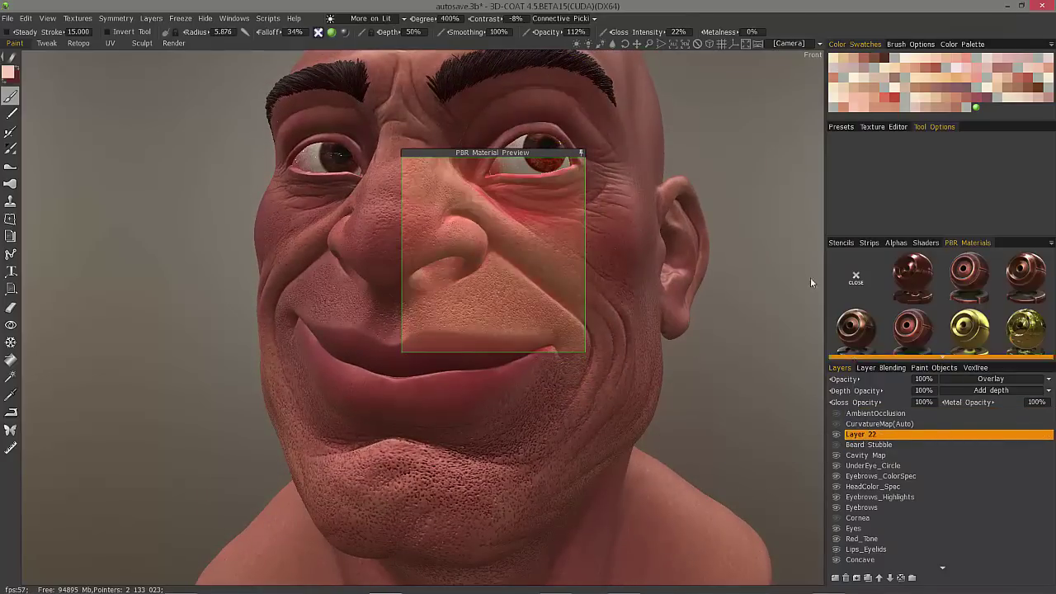
{"action": "left_click_drag", "start_coordinate": [390, 21], "coordinate": [315, 21]}
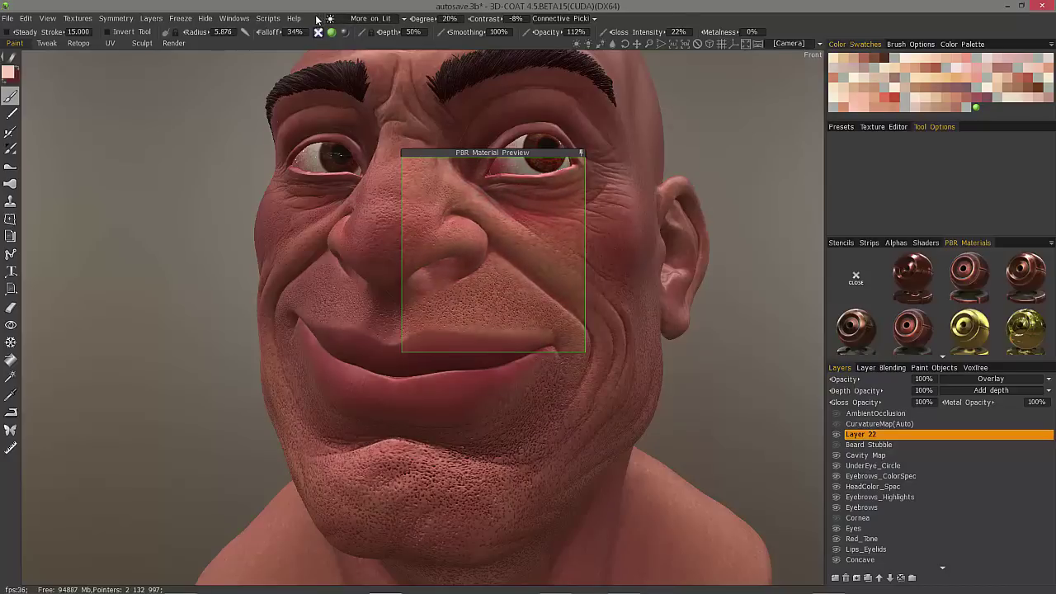
{"action": "mouse_move", "coordinate": [512, 25]}
{"action": "left_mouse_down"}
{"action": "mouse_move", "coordinate": [554, 24]}
{"action": "mouse_move", "coordinate": [514, 27]}
{"action": "left_mouse_up"}
Step: Switch the painting condition to More in Shadow with degree 188% and contrast -86%, shifting the preview frame over the eye area
{"action": "left_click", "coordinate": [371, 18]}
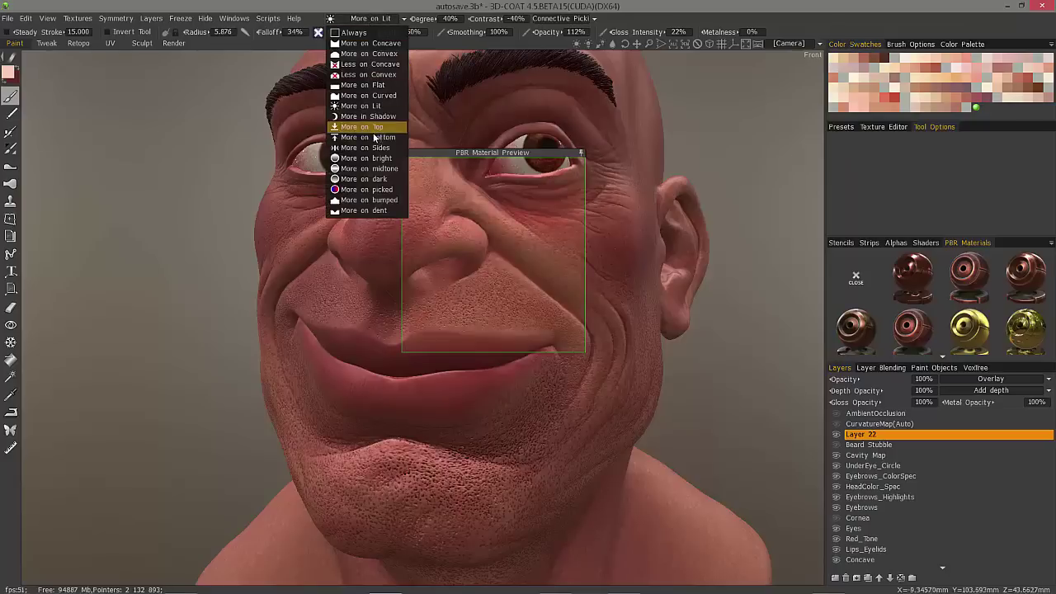
{"action": "left_click", "coordinate": [368, 117]}
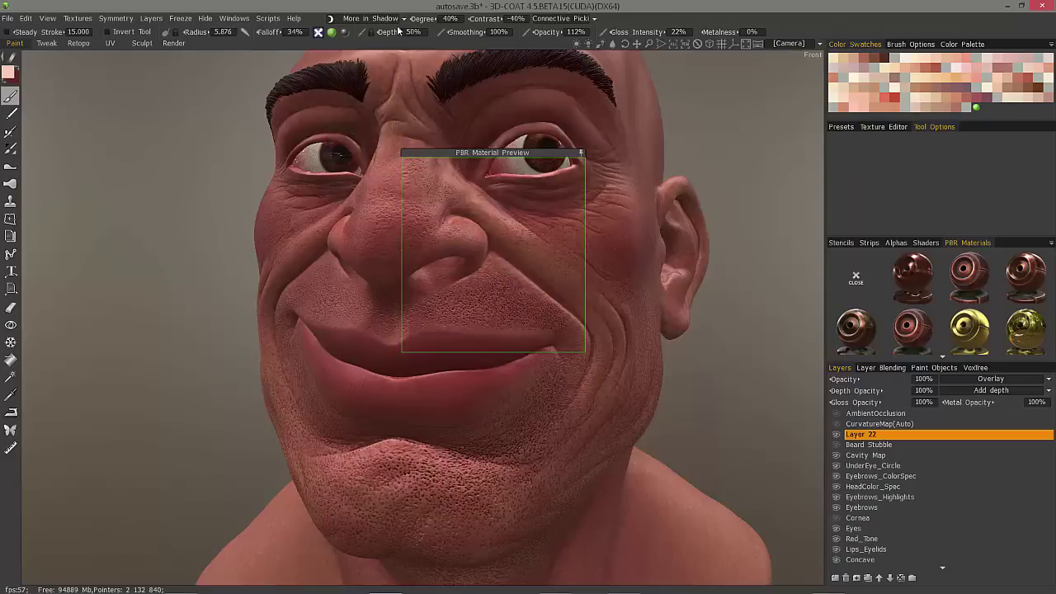
{"action": "left_click_drag", "start_coordinate": [446, 18], "coordinate": [505, 22]}
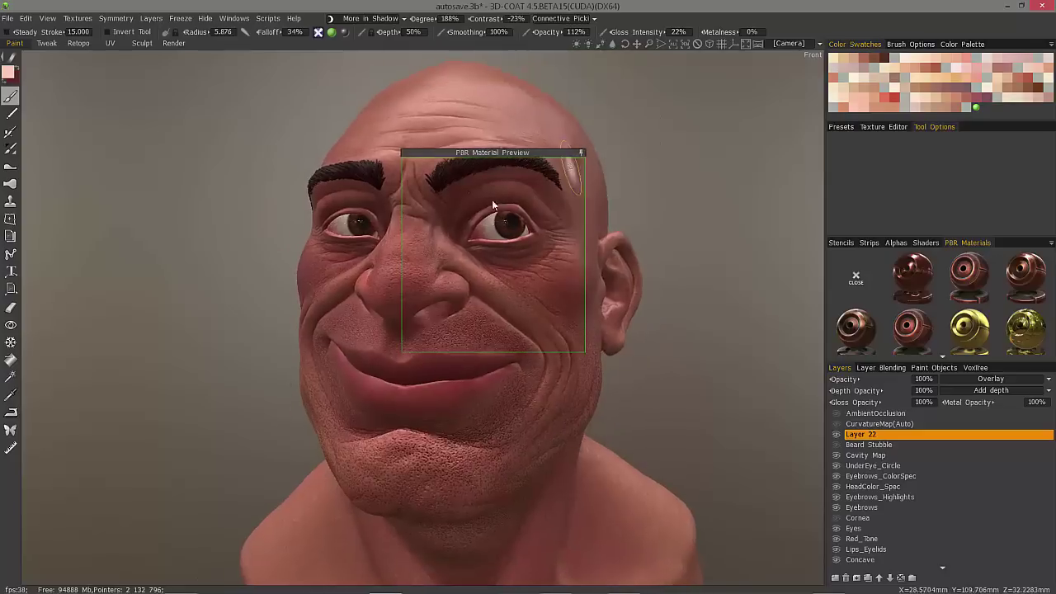
{"action": "left_click_drag", "start_coordinate": [496, 153], "coordinate": [499, 136]}
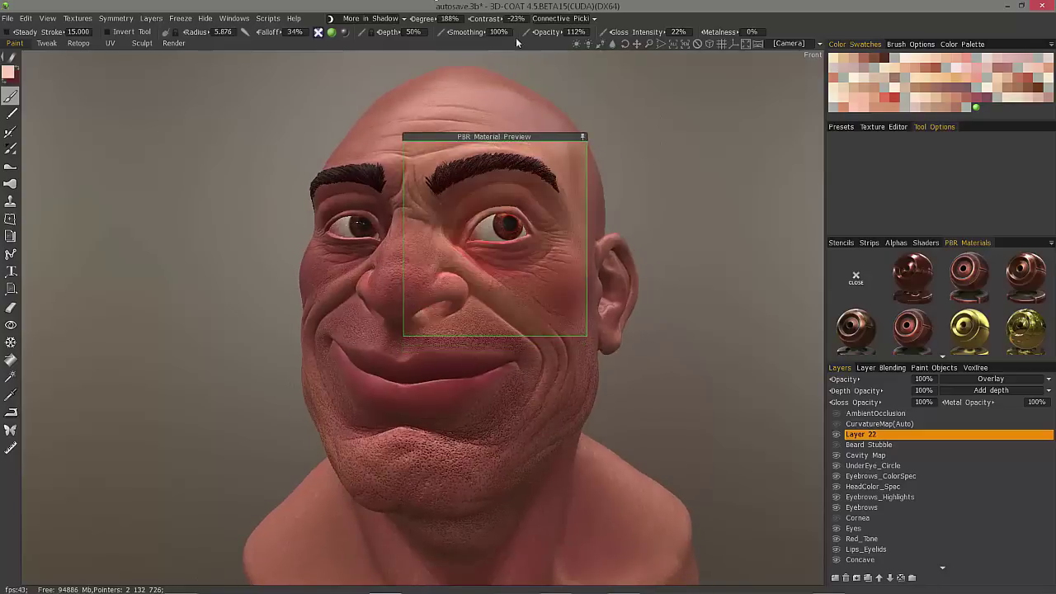
{"action": "left_click_drag", "start_coordinate": [499, 18], "coordinate": [470, 21]}
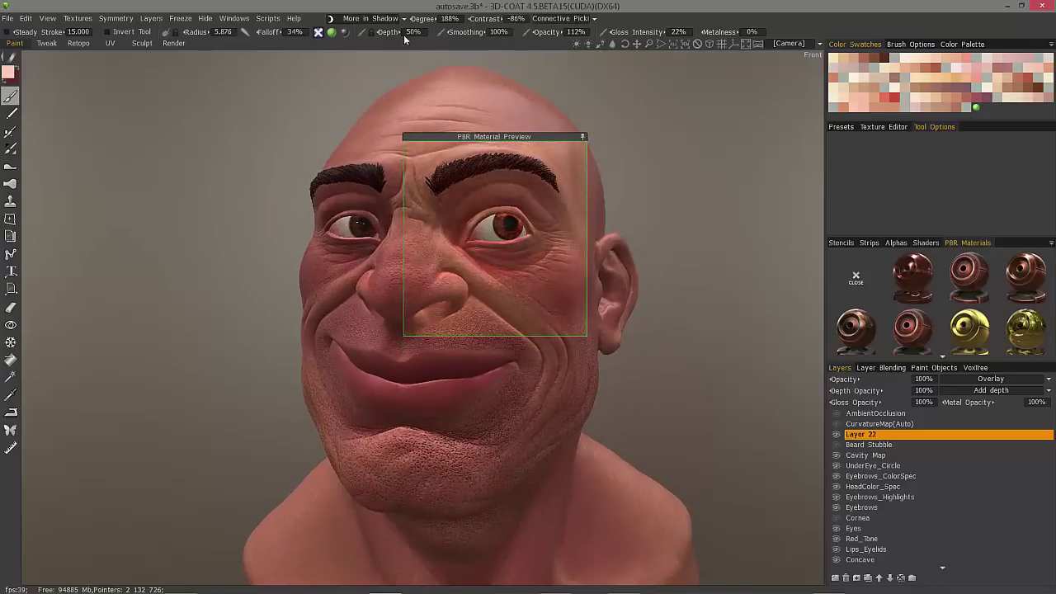
Step: Set the painting condition to More on Top and enlarge the material preview frame to cover the whole head
{"action": "left_click", "coordinate": [377, 18]}
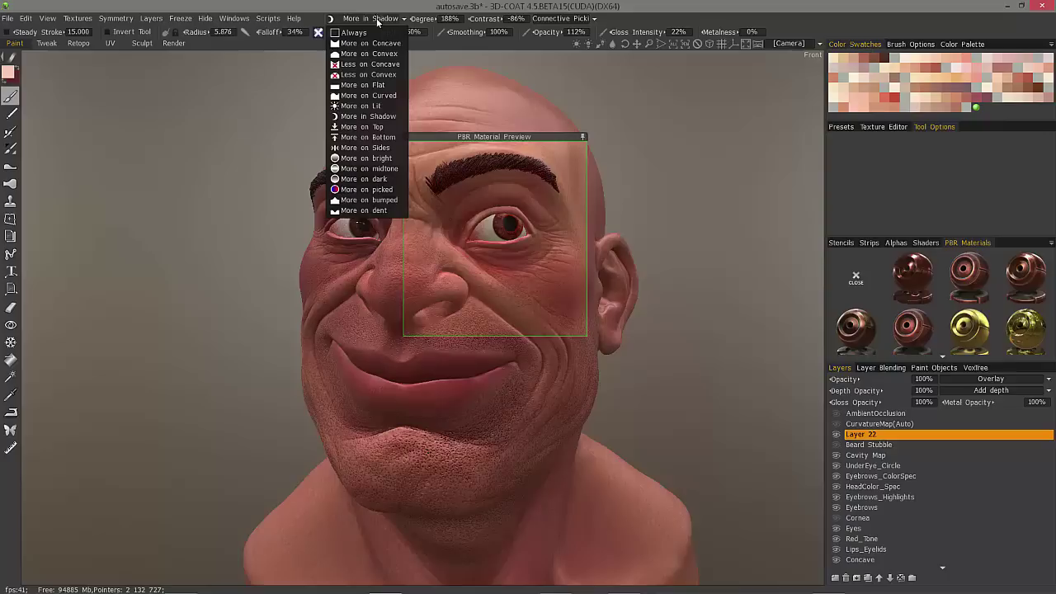
{"action": "left_click", "coordinate": [361, 129]}
{"action": "left_click_drag", "start_coordinate": [495, 136], "coordinate": [465, 106]}
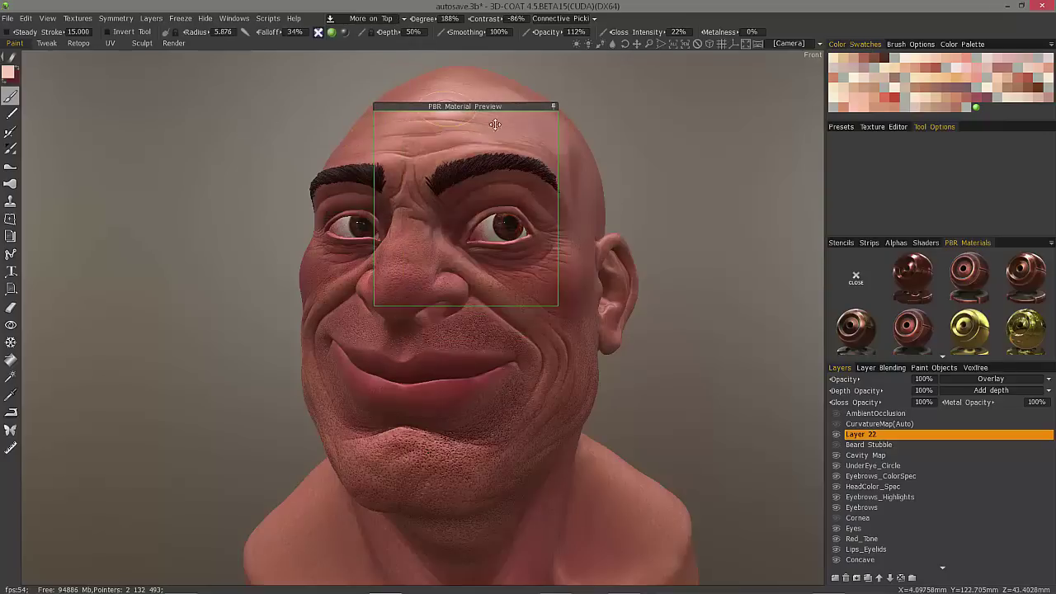
{"action": "left_click_drag", "start_coordinate": [558, 306], "coordinate": [690, 532]}
{"action": "left_click_drag", "start_coordinate": [608, 105], "coordinate": [495, 59]}
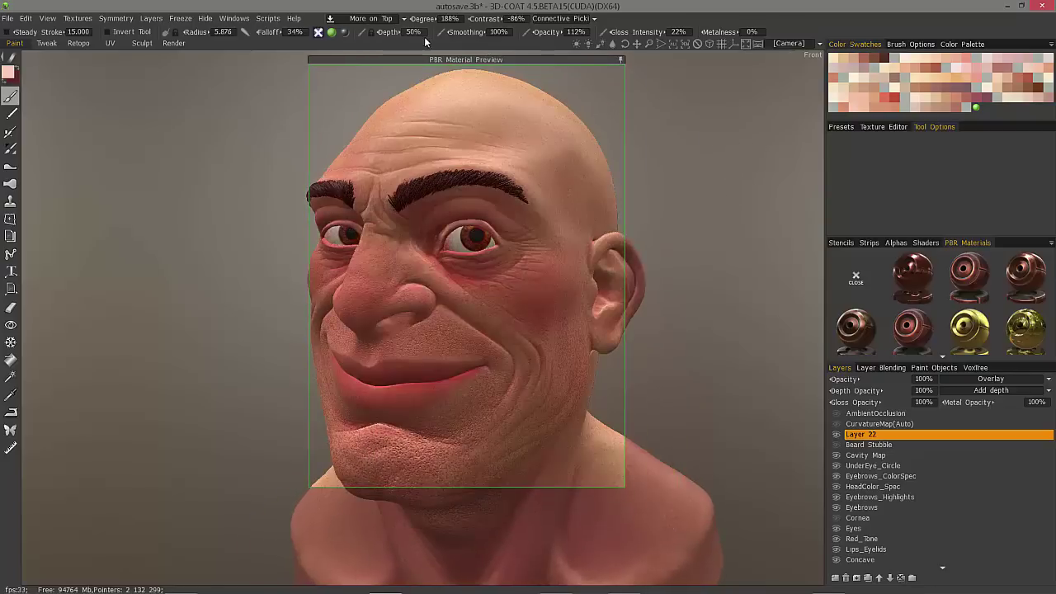
Step: Adjust the More on Top condition to a degree of 102% and a contrast of 63%
{"action": "left_click_drag", "start_coordinate": [461, 26], "coordinate": [421, 19]}
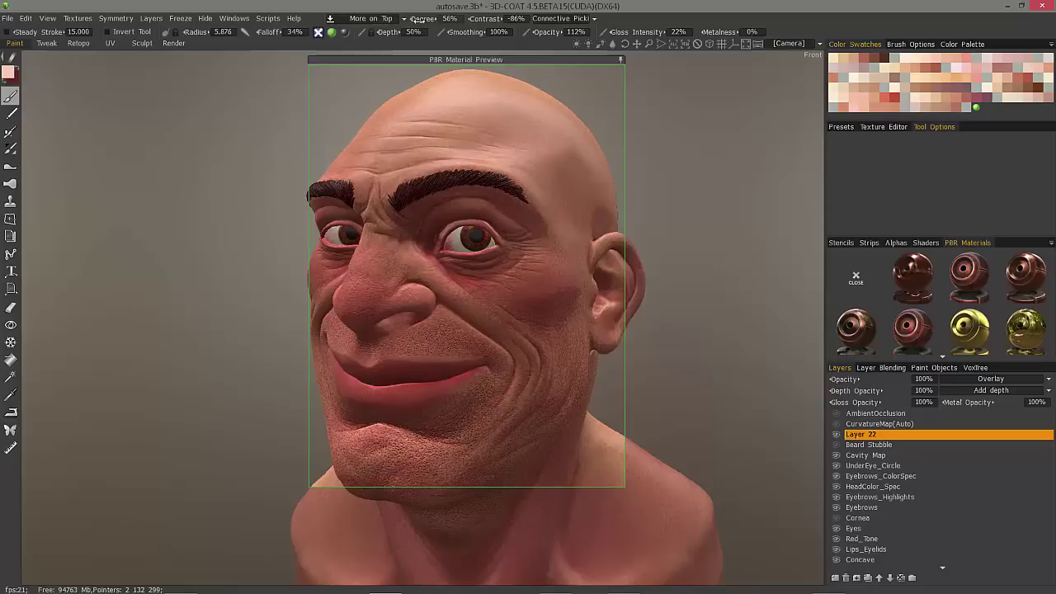
{"action": "left_click_drag", "start_coordinate": [485, 18], "coordinate": [507, 22]}
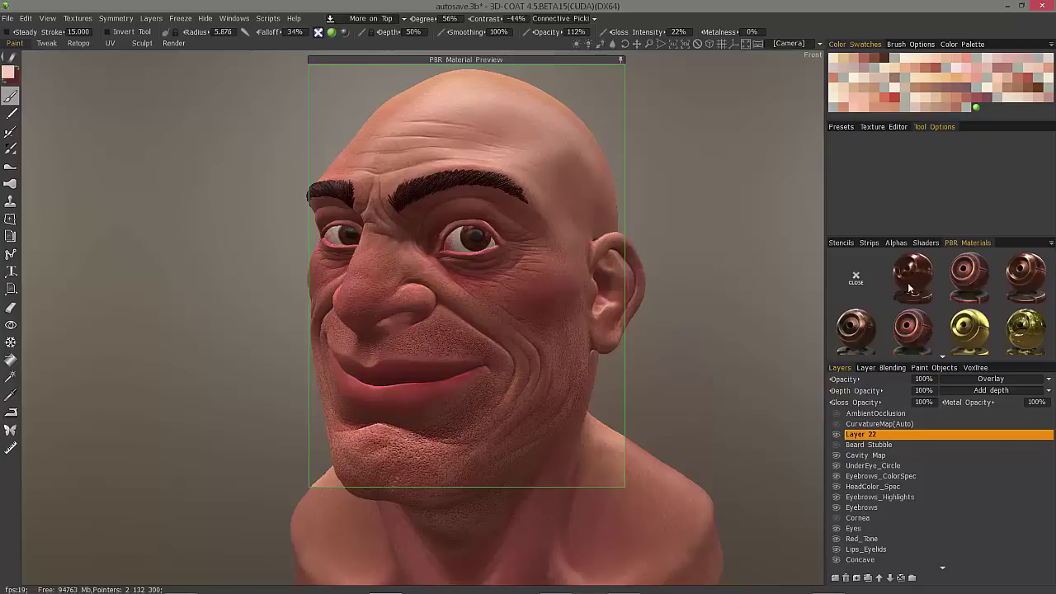
{"action": "mouse_move", "coordinate": [1010, 322]}
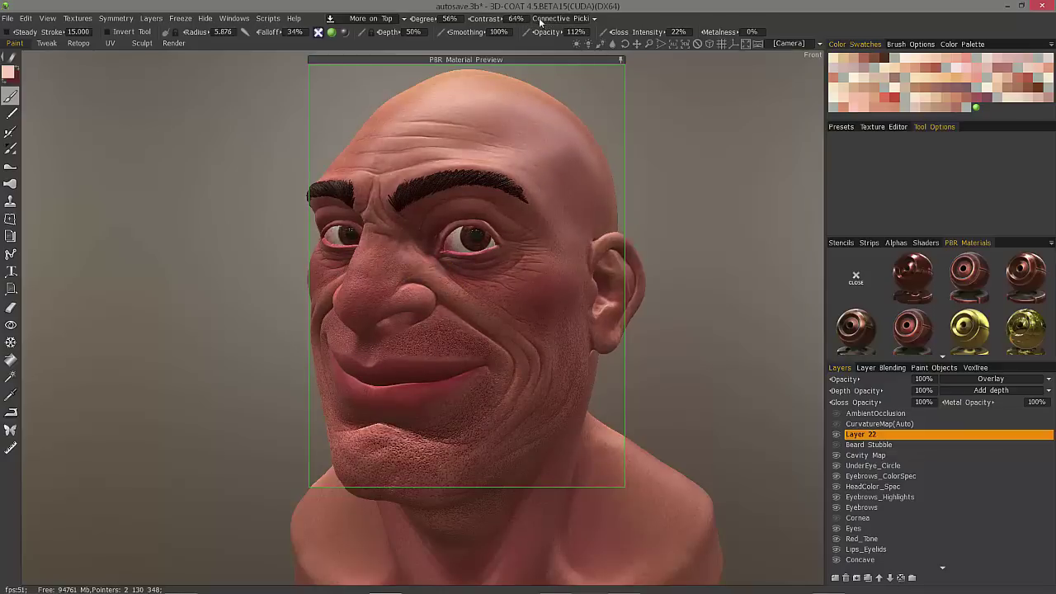
{"action": "mouse_move", "coordinate": [432, 18]}
{"action": "left_mouse_down"}
{"action": "mouse_move", "coordinate": [450, 25]}
{"action": "mouse_move", "coordinate": [434, 21]}
{"action": "left_mouse_up"}
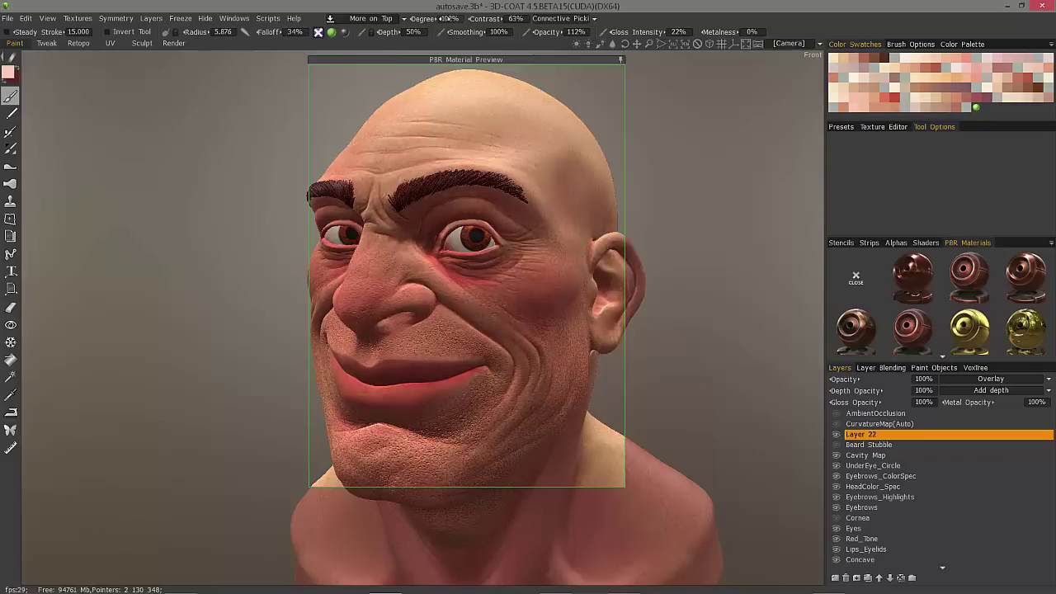
Step: Change Layer 22's blending mode to Standard Blend and set the condition's degree to 76%
{"action": "left_click", "coordinate": [962, 381]}
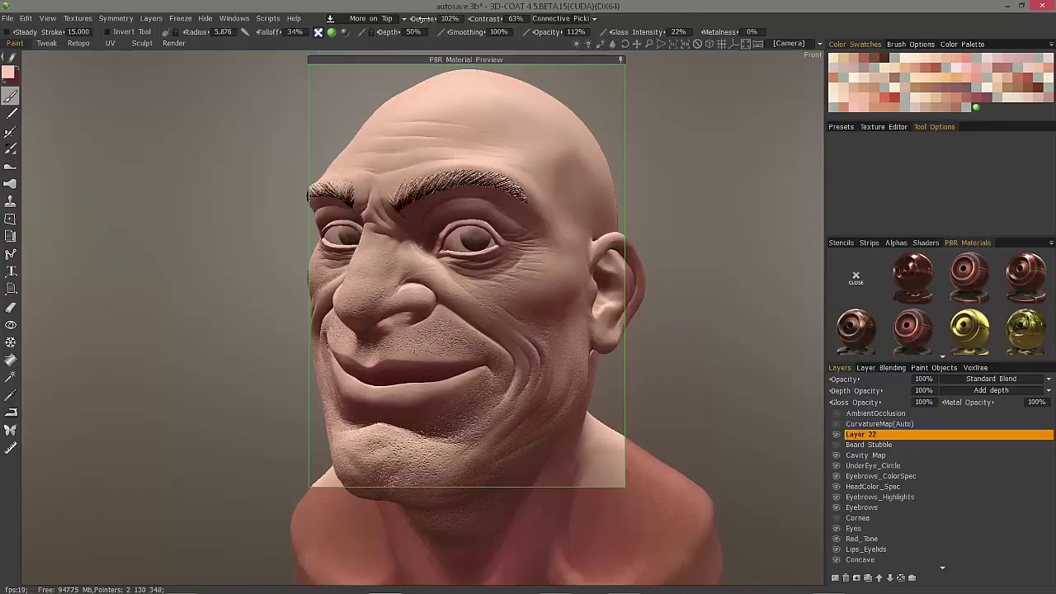
{"action": "mouse_move", "coordinate": [429, 19]}
{"action": "left_mouse_down"}
{"action": "mouse_move", "coordinate": [405, 18]}
{"action": "mouse_move", "coordinate": [416, 18]}
{"action": "left_mouse_up"}
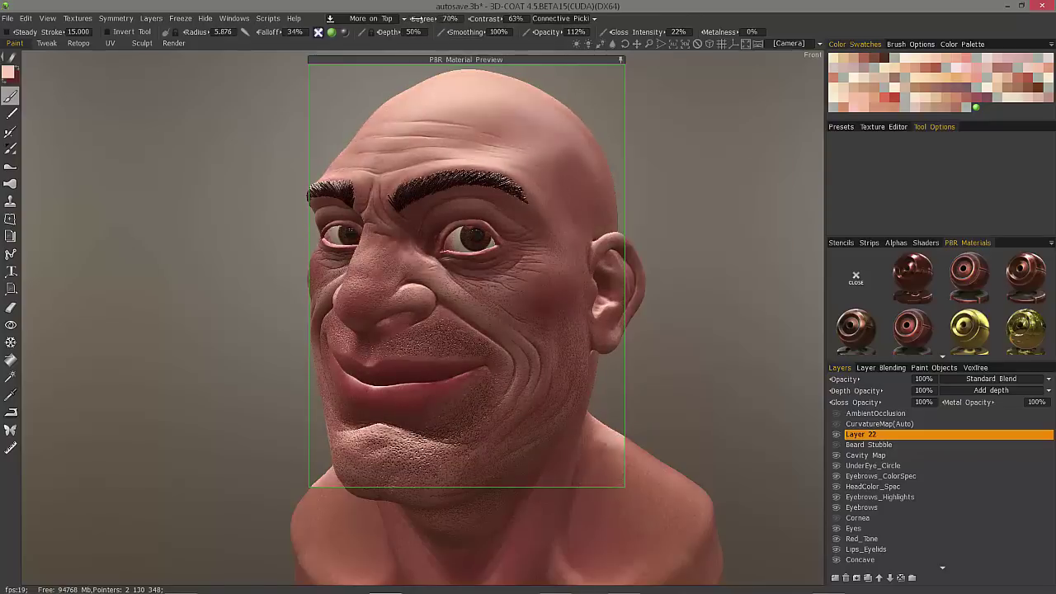
Step: Preview the material with the More on Bottom condition and with the More on Sides condition
{"action": "left_click", "coordinate": [367, 19]}
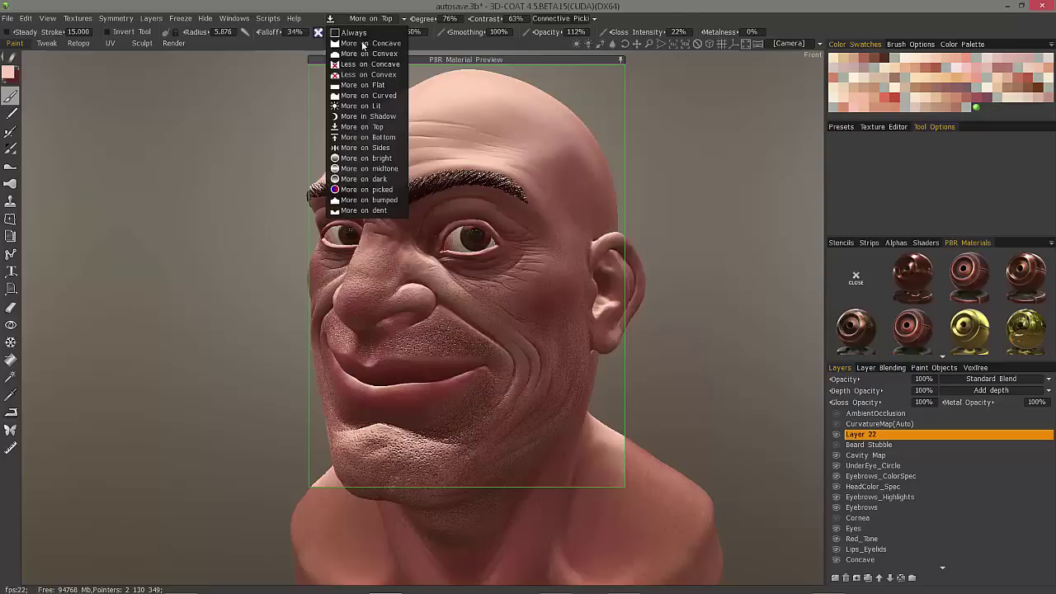
{"action": "left_click", "coordinate": [362, 139]}
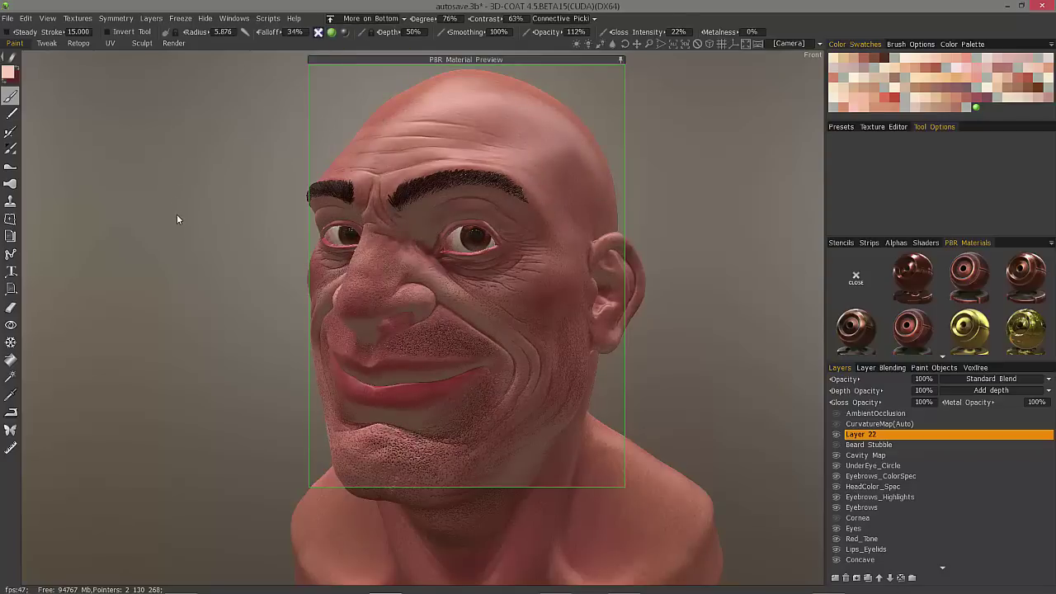
{"action": "left_click", "coordinate": [374, 20]}
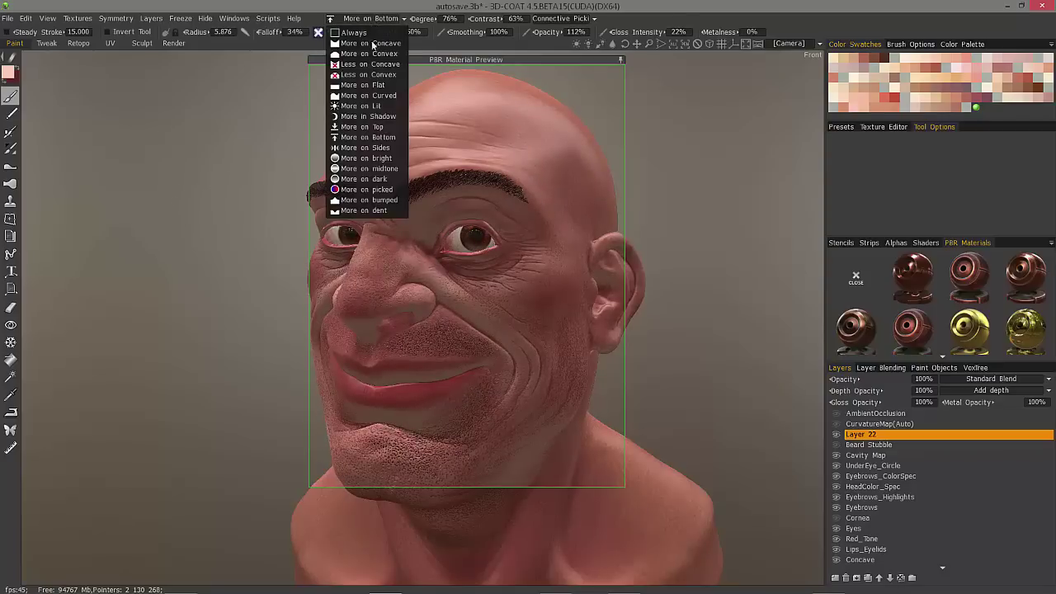
{"action": "left_click", "coordinate": [364, 147]}
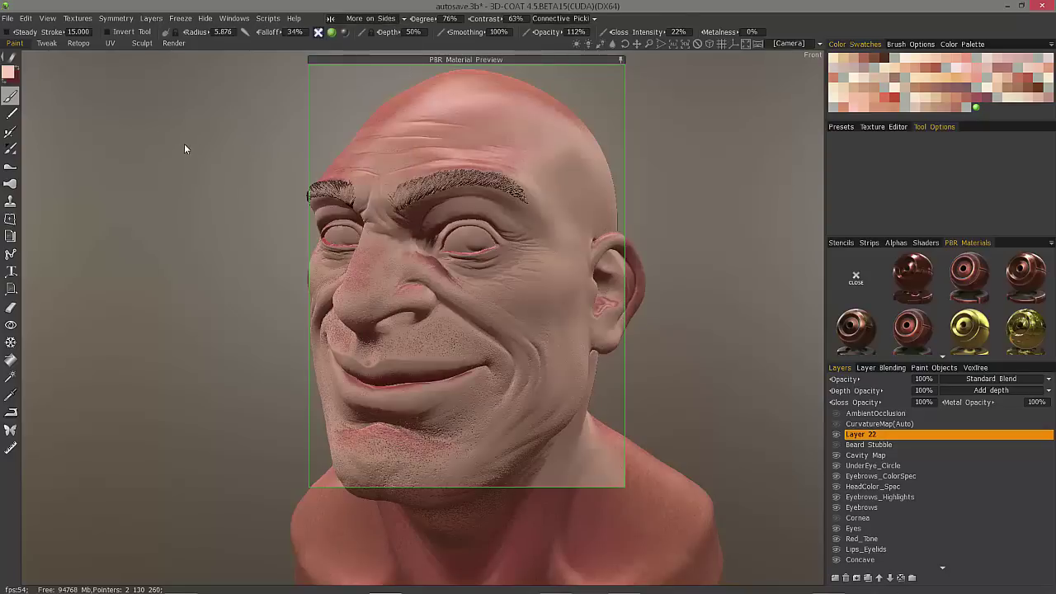
{"action": "left_click", "coordinate": [367, 18]}
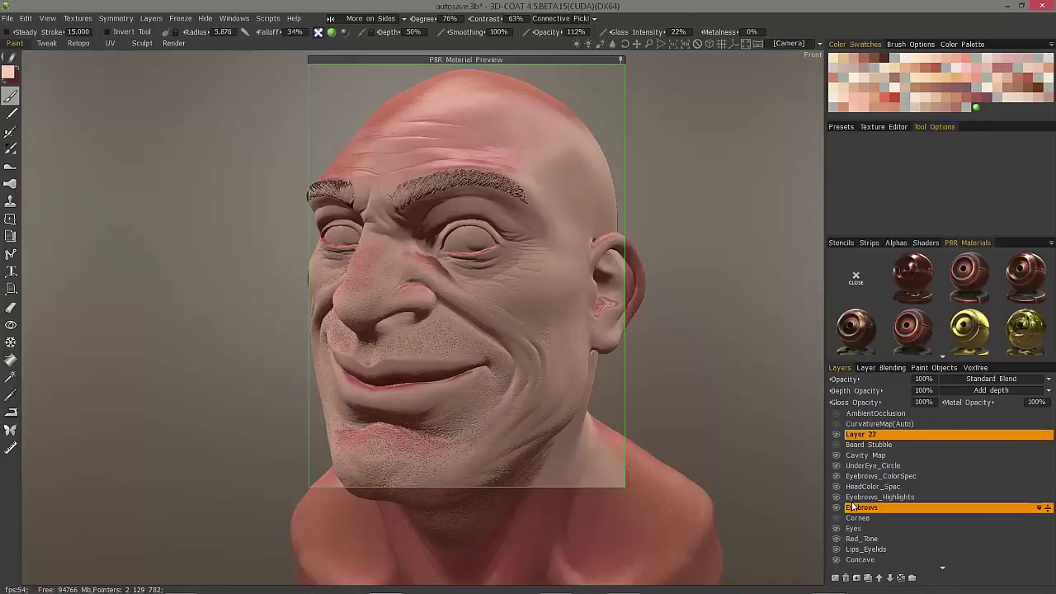
{"action": "left_click", "coordinate": [372, 18]}
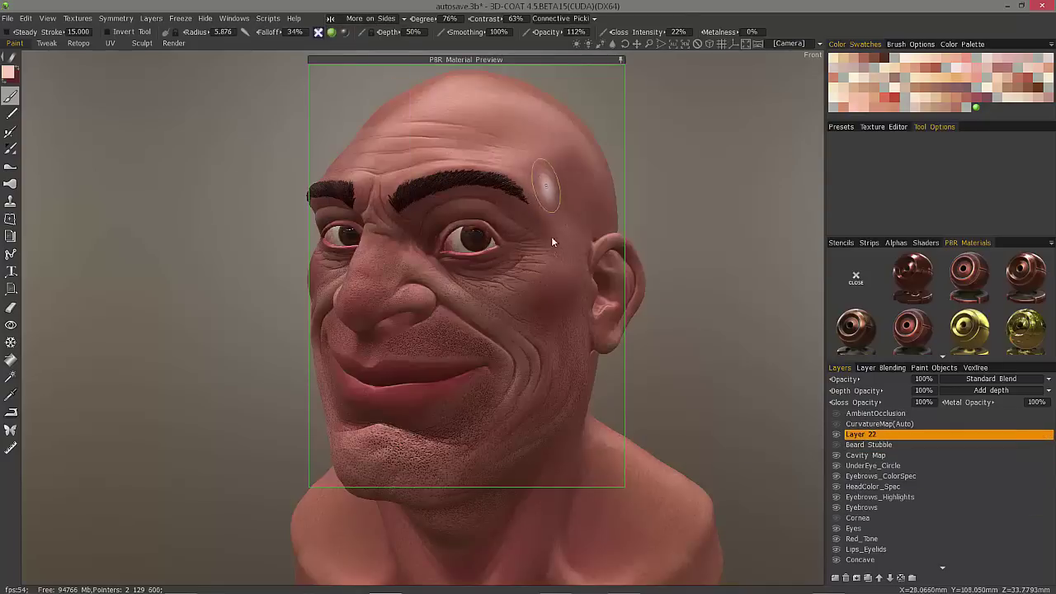
{"action": "left_click", "coordinate": [371, 18]}
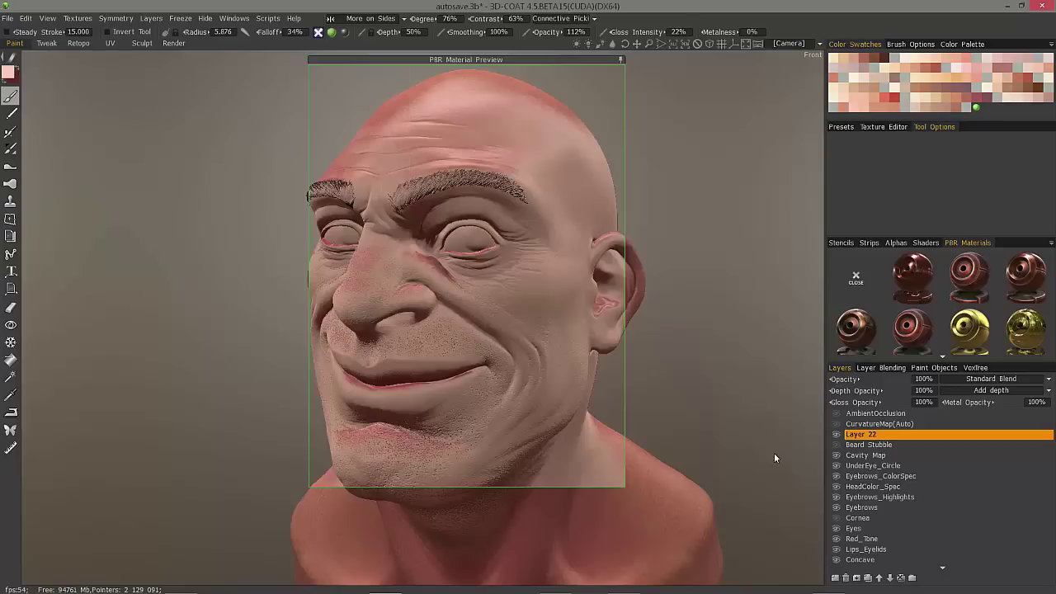
Step: Select the Eyes layer and set the painting condition to More on midtone
{"action": "left_click", "coordinate": [853, 530]}
{"action": "left_click", "coordinate": [359, 21]}
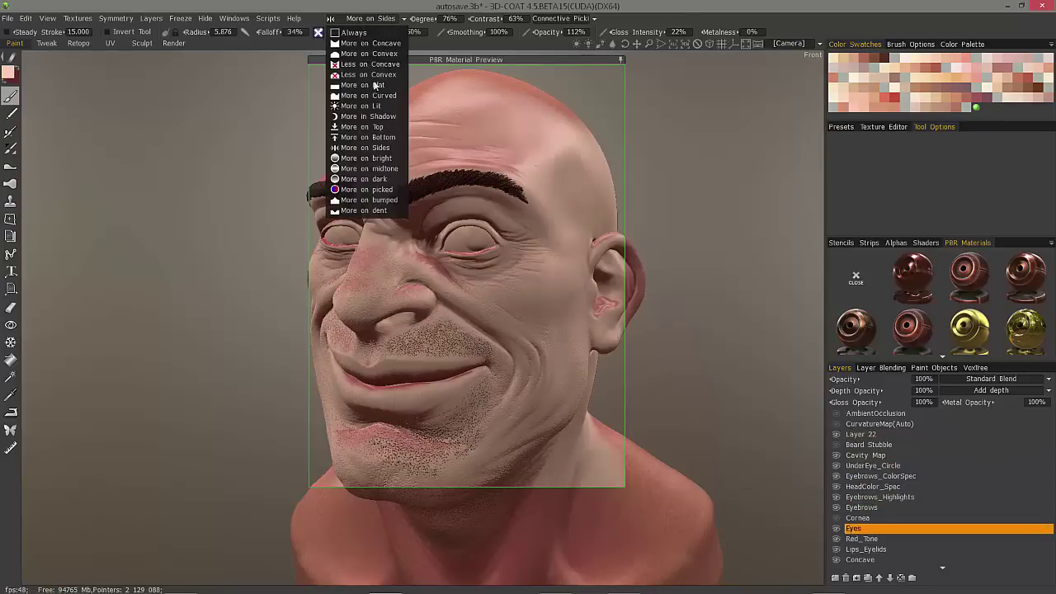
{"action": "left_click", "coordinate": [338, 169]}
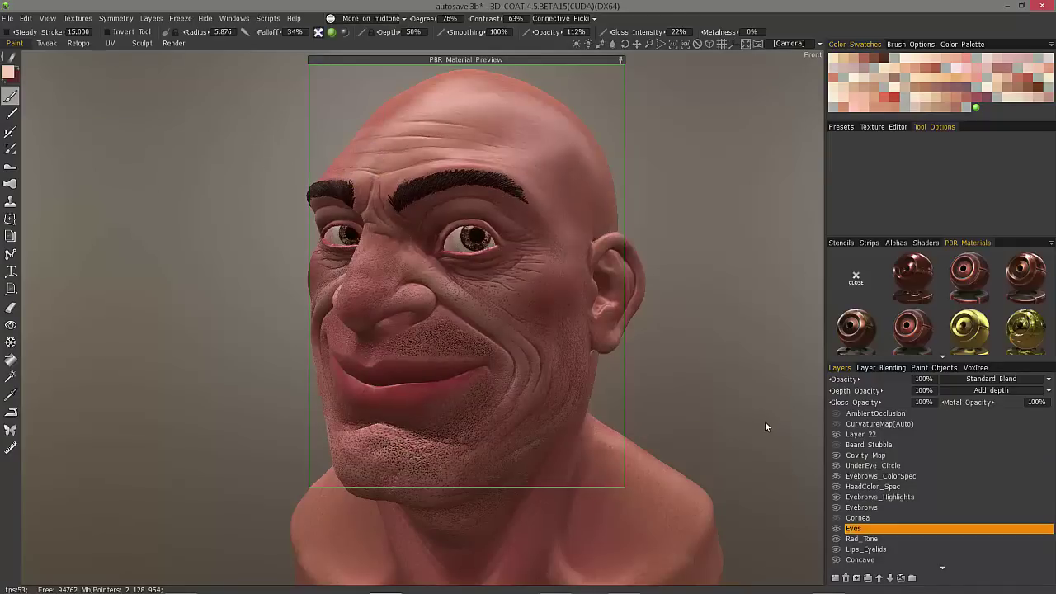
Step: Hide Layer 22 and set the midtone condition's degree to 92% and contrast to -5%
{"action": "left_click", "coordinate": [372, 19]}
{"action": "left_click", "coordinate": [423, 18]}
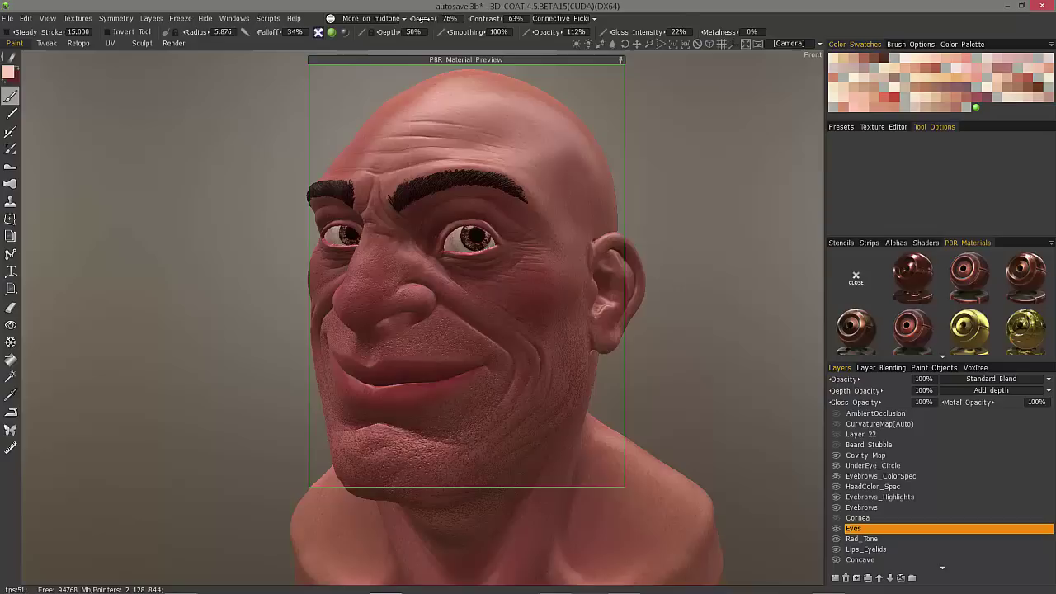
{"action": "mouse_move", "coordinate": [423, 18]}
{"action": "left_mouse_down"}
{"action": "mouse_move", "coordinate": [441, 18]}
{"action": "mouse_move", "coordinate": [423, 18]}
{"action": "left_mouse_up"}
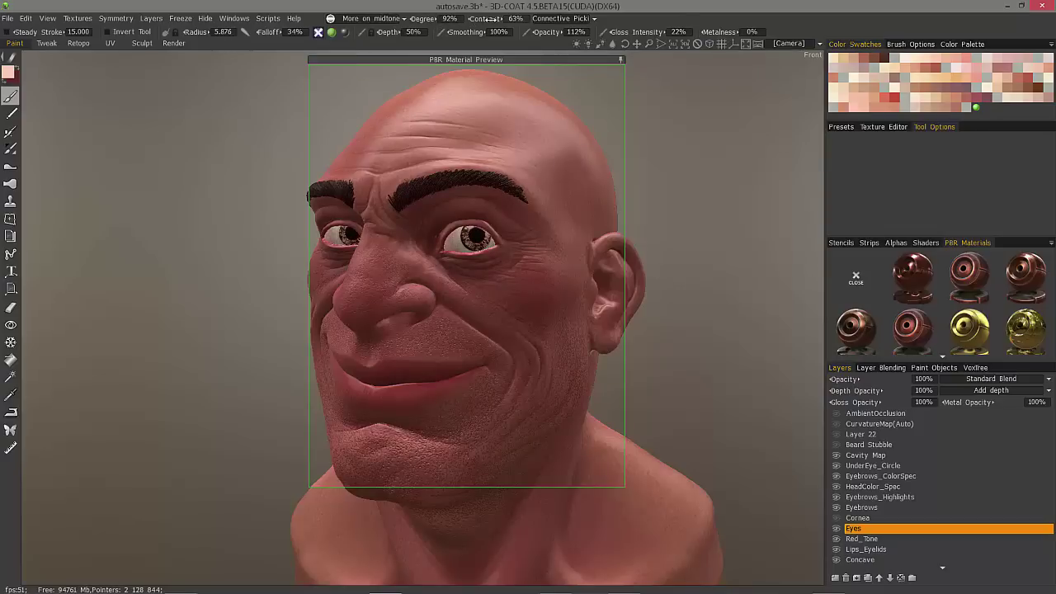
{"action": "mouse_move", "coordinate": [505, 20]}
{"action": "left_mouse_down"}
{"action": "mouse_move", "coordinate": [482, 21]}
{"action": "mouse_move", "coordinate": [514, 23]}
{"action": "left_mouse_up"}
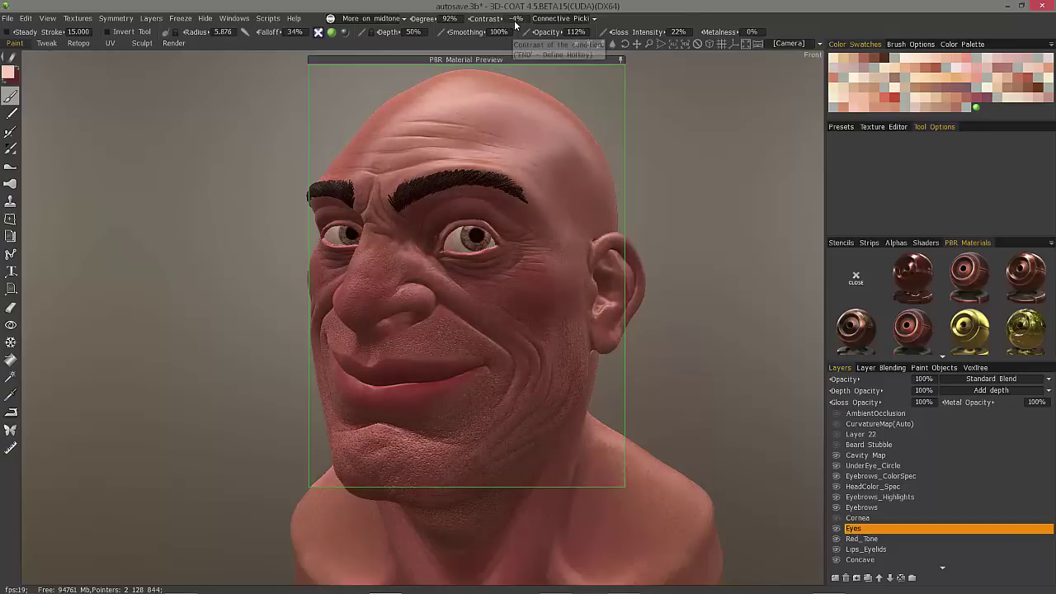
Step: Set the painting condition to More on bright and its degree to 126%
{"action": "left_click", "coordinate": [377, 21]}
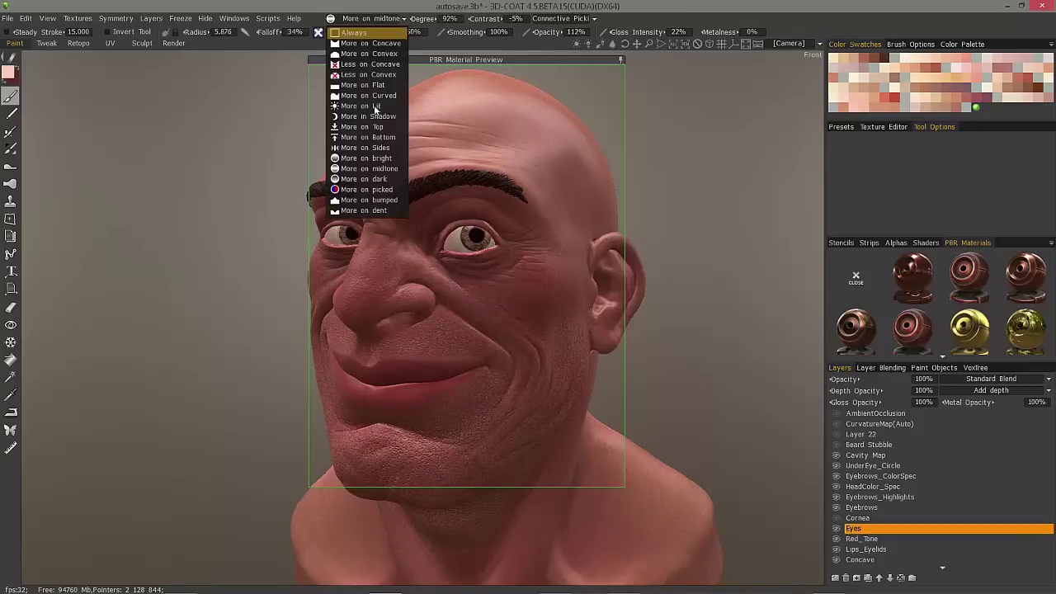
{"action": "left_click", "coordinate": [365, 158]}
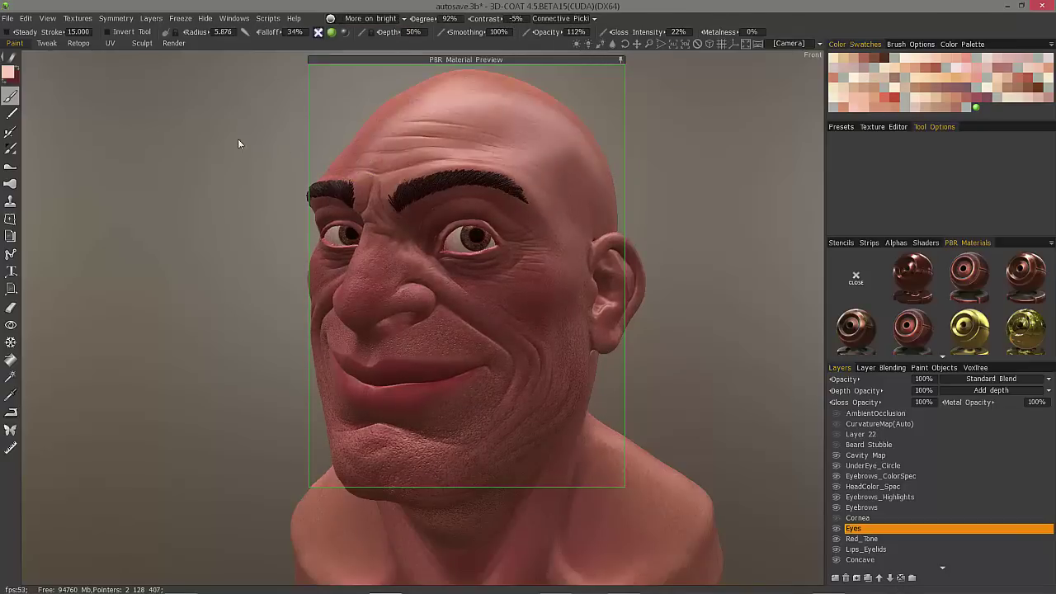
{"action": "mouse_move", "coordinate": [422, 19]}
{"action": "left_mouse_down"}
{"action": "mouse_move", "coordinate": [449, 18]}
{"action": "mouse_move", "coordinate": [433, 18]}
{"action": "left_mouse_up"}
Step: Change the painting condition to More on dark and lower its degree to 4%
{"action": "left_click", "coordinate": [376, 21]}
{"action": "left_click", "coordinate": [363, 178]}
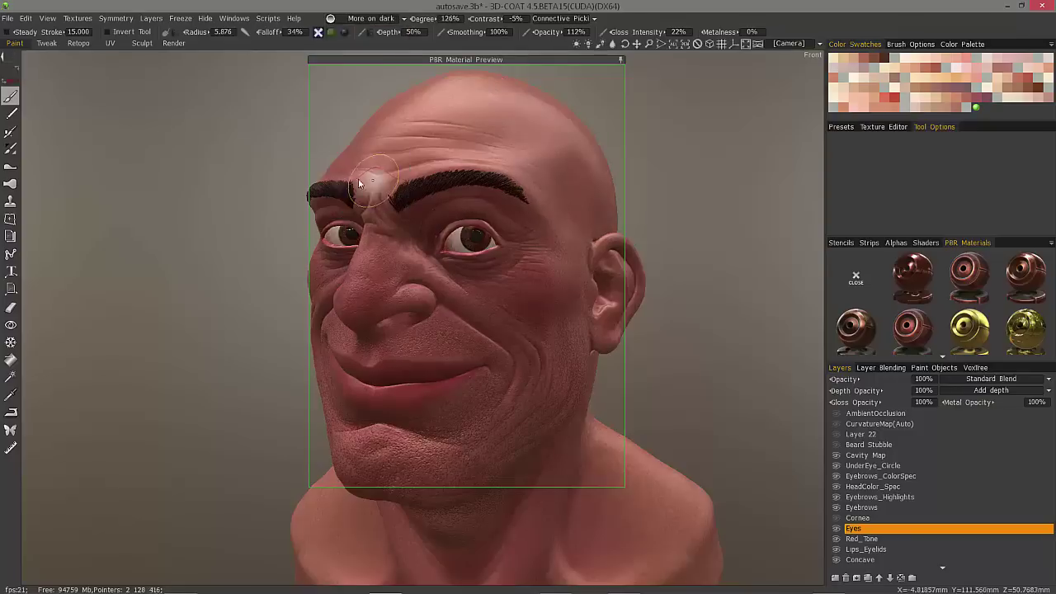
{"action": "left_click_drag", "start_coordinate": [424, 18], "coordinate": [401, 23]}
Step: Try the More on picked condition and reduce the brush radius to 3.950
{"action": "left_click", "coordinate": [377, 20]}
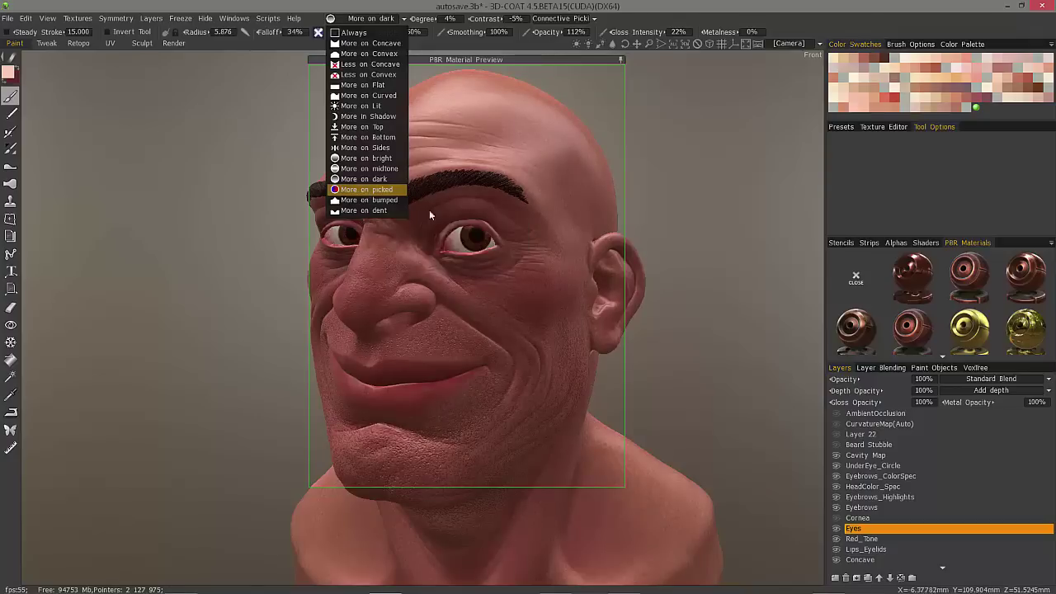
{"action": "left_click", "coordinate": [373, 190]}
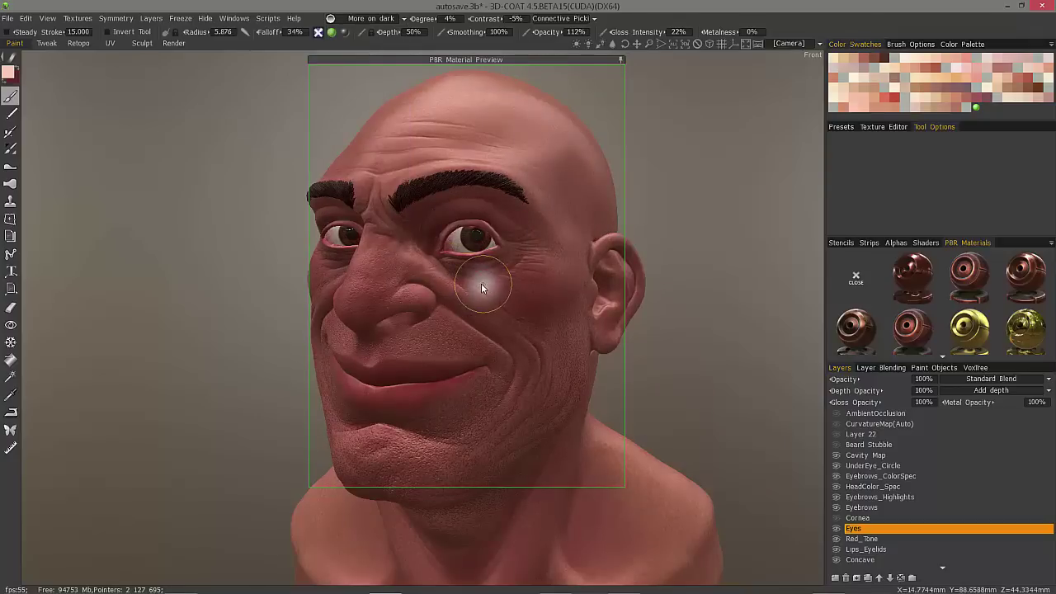
{"action": "right_click_drag", "start_coordinate": [483, 286], "coordinate": [469, 287]}
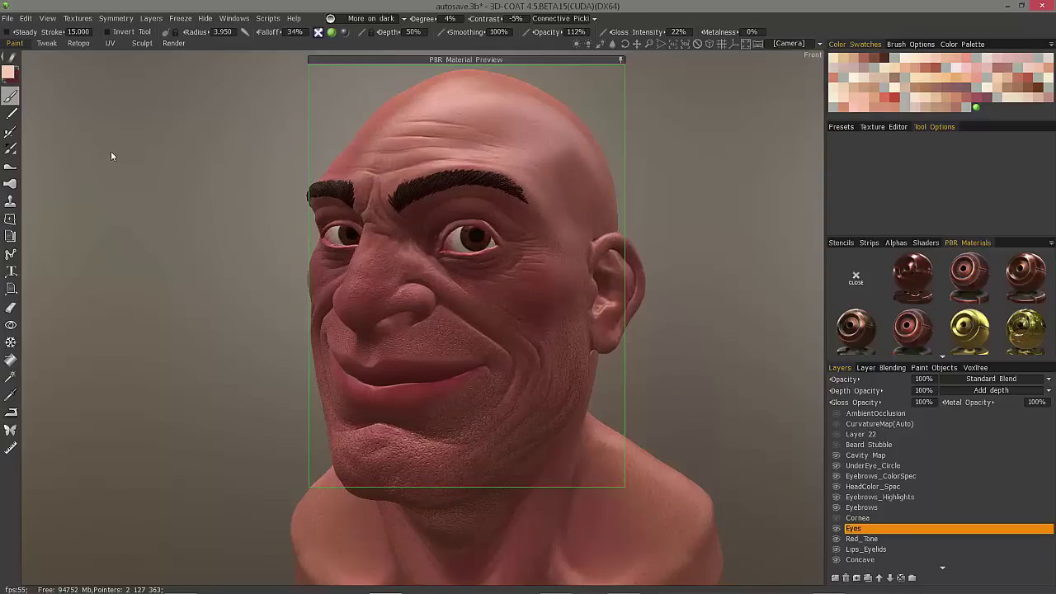
Step: Show and select Layer 22, and set the painting condition to More on picked
{"action": "left_click", "coordinate": [835, 435]}
{"action": "left_click", "coordinate": [860, 434]}
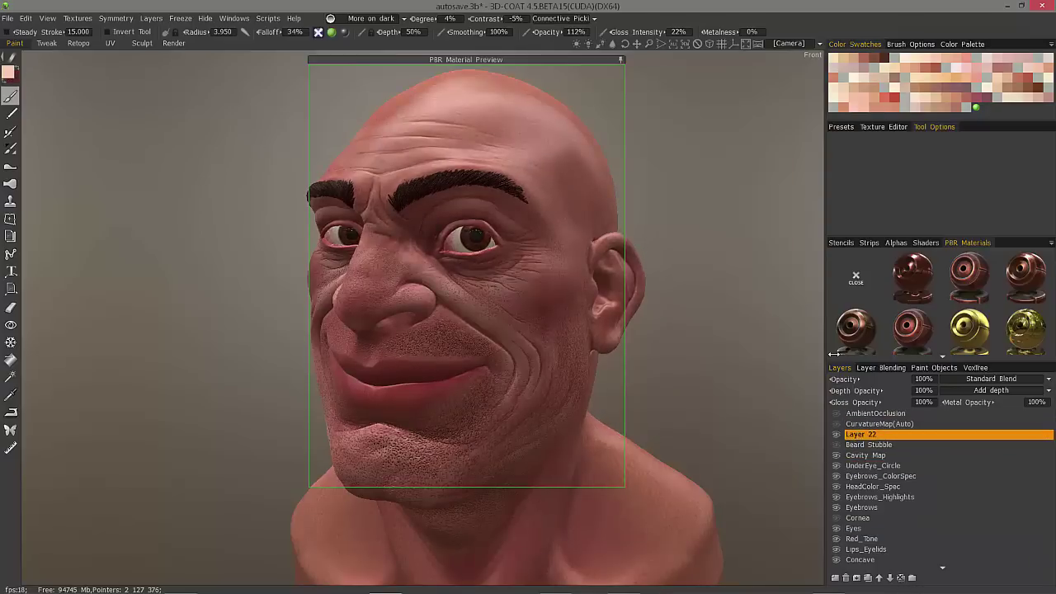
{"action": "left_click", "coordinate": [377, 23]}
{"action": "left_click", "coordinate": [372, 192]}
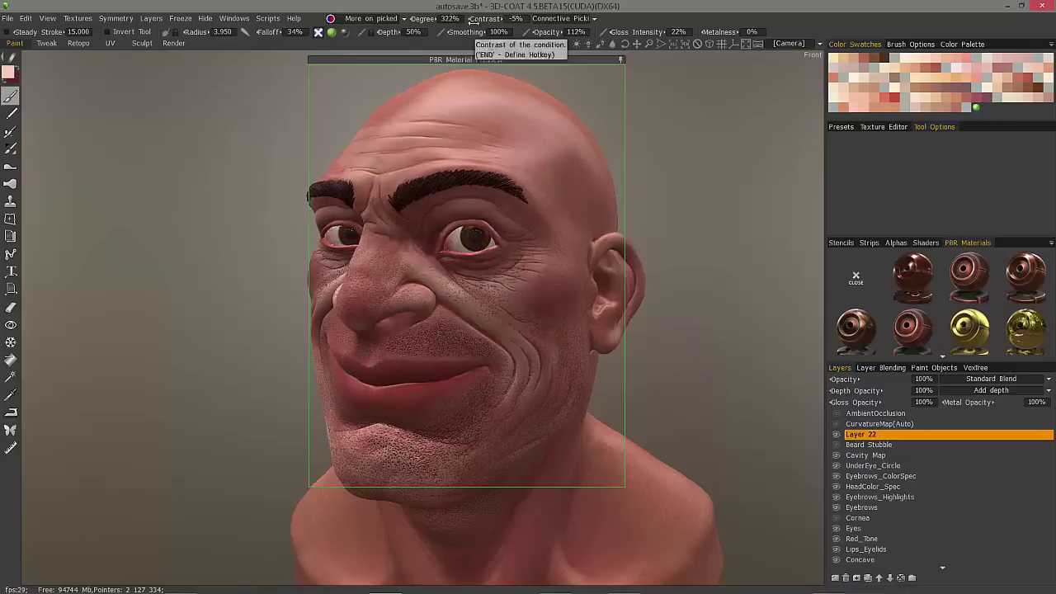
Step: Set the picked condition's degree to 318% and its contrast to -8%
{"action": "left_click_drag", "start_coordinate": [459, 20], "coordinate": [446, 20]}
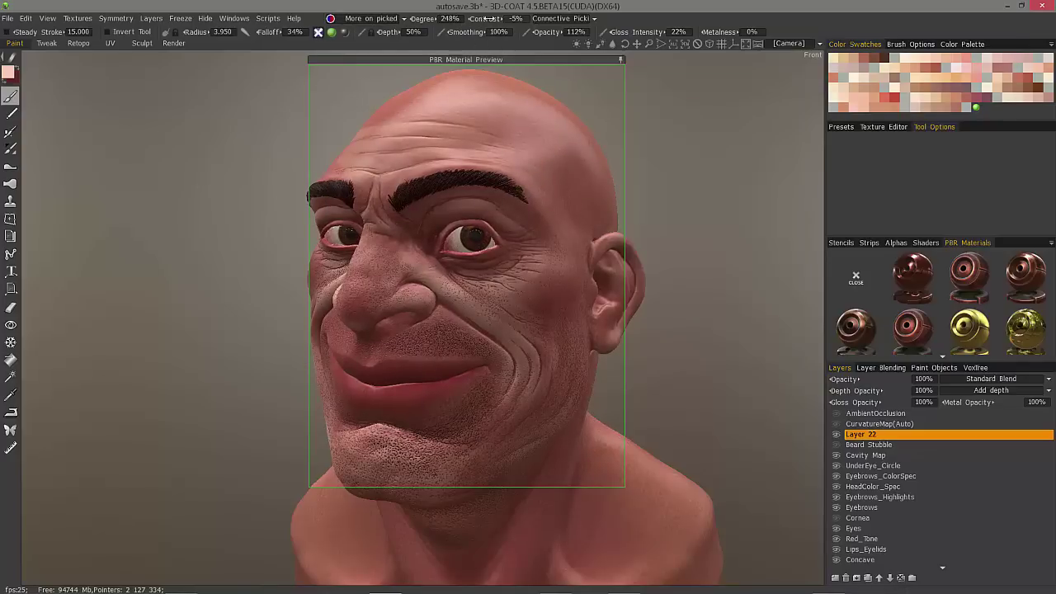
{"action": "left_click_drag", "start_coordinate": [524, 26], "coordinate": [547, 27]}
{"action": "left_click_drag", "start_coordinate": [423, 20], "coordinate": [506, 22]}
{"action": "left_click_drag", "start_coordinate": [429, 20], "coordinate": [419, 18]}
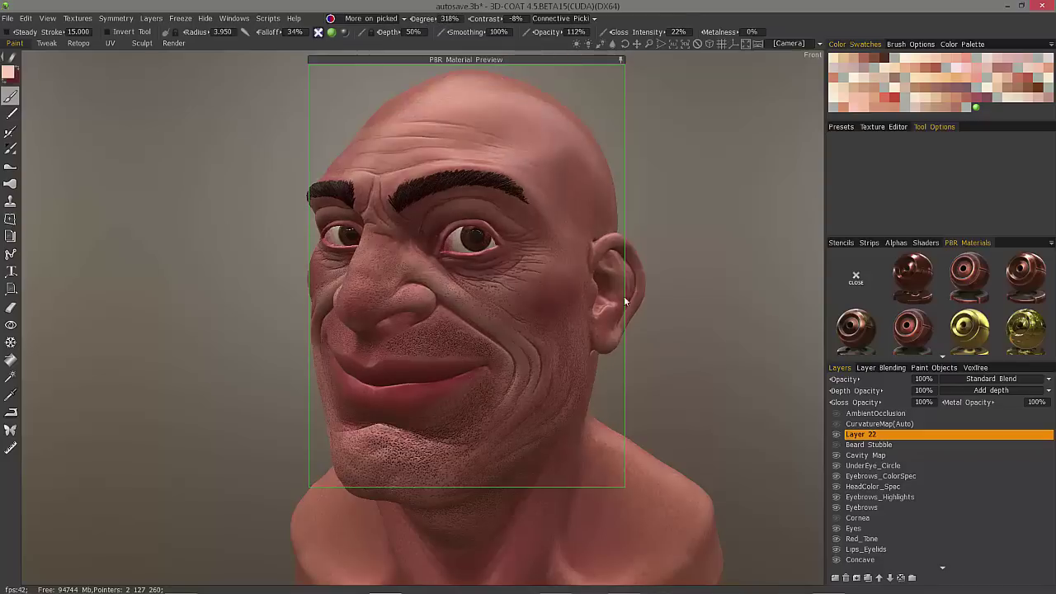
Step: Select the Red_Tone layer and hide Layer 22
{"action": "left_click", "coordinate": [858, 538]}
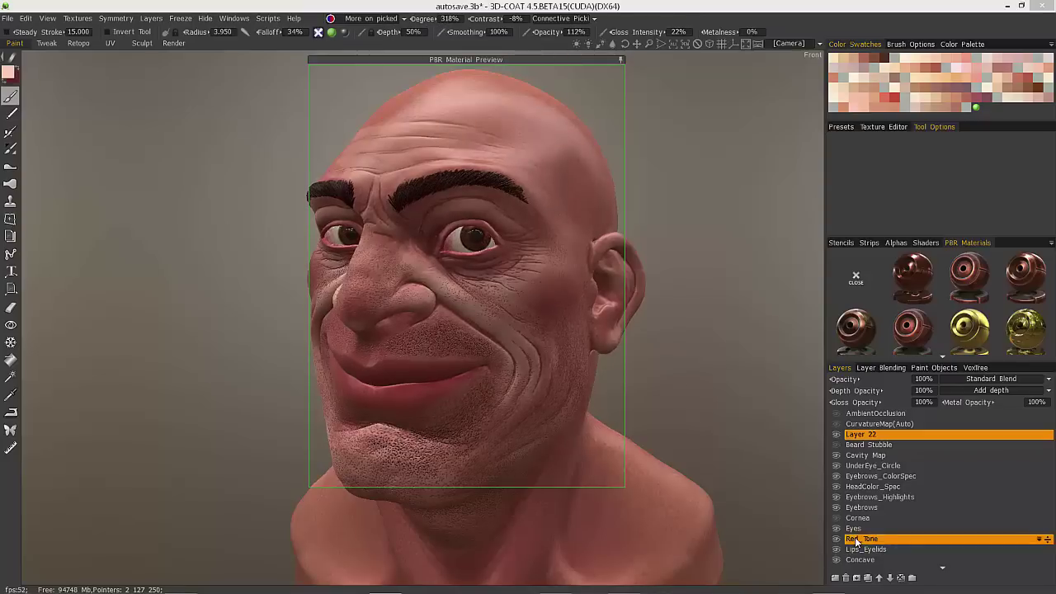
{"action": "left_click", "coordinate": [838, 445]}
{"action": "left_click", "coordinate": [836, 444]}
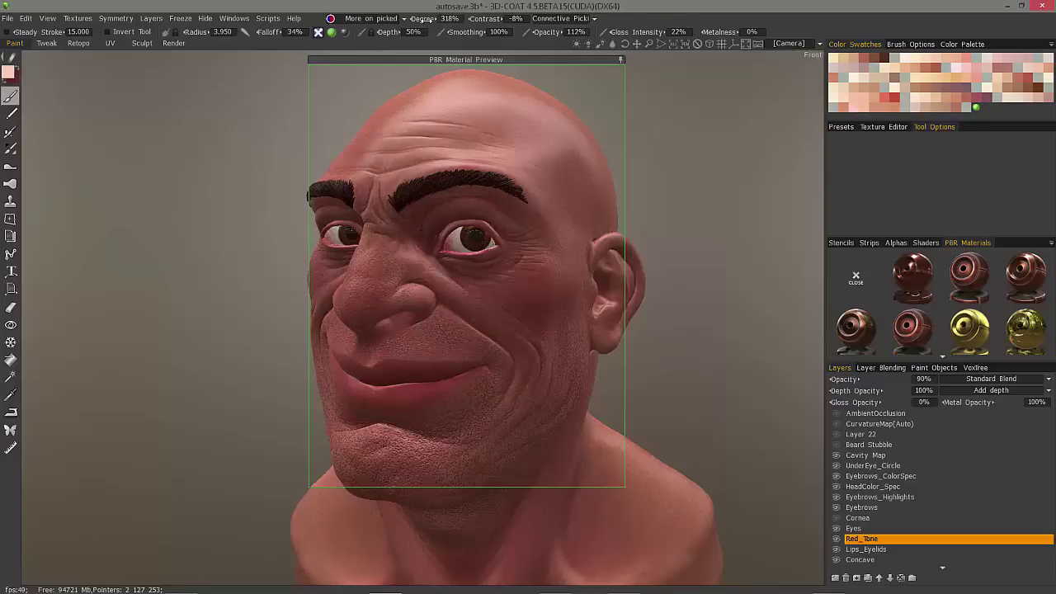
Step: Set the picked condition's degree to 296% and its contrast to 82%
{"action": "mouse_move", "coordinate": [402, 18]}
{"action": "left_mouse_down"}
{"action": "mouse_move", "coordinate": [367, 23]}
{"action": "mouse_move", "coordinate": [423, 23]}
{"action": "mouse_move", "coordinate": [401, 23]}
{"action": "left_mouse_up"}
{"action": "mouse_move", "coordinate": [448, 24]}
{"action": "left_mouse_down"}
{"action": "mouse_move", "coordinate": [447, 145]}
{"action": "mouse_move", "coordinate": [493, 22]}
{"action": "mouse_move", "coordinate": [542, 23]}
{"action": "left_mouse_up"}
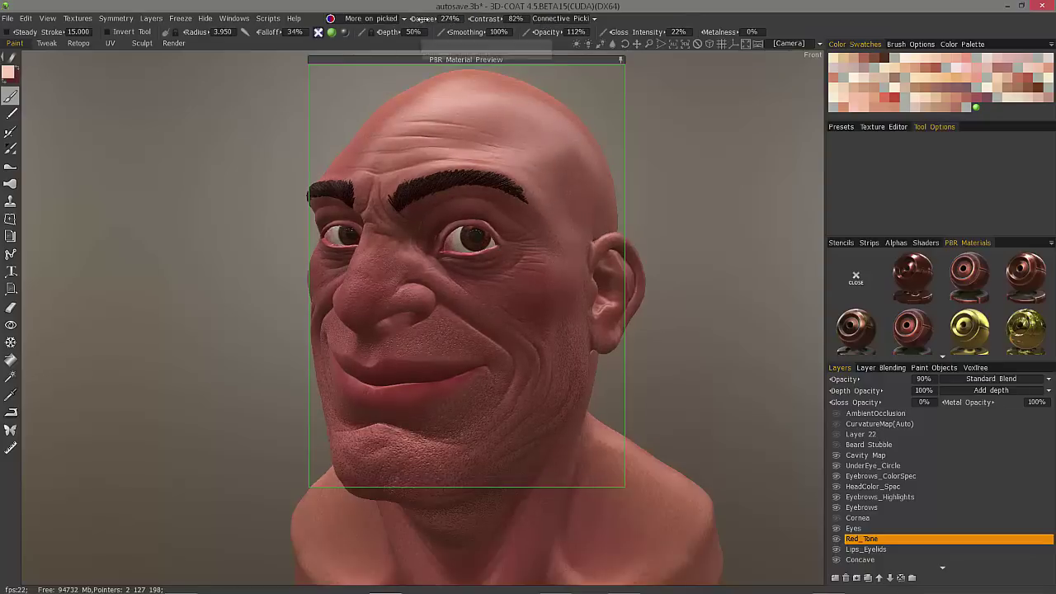
{"action": "mouse_move", "coordinate": [417, 21]}
{"action": "left_mouse_down"}
{"action": "mouse_move", "coordinate": [426, 21]}
{"action": "mouse_move", "coordinate": [412, 21]}
{"action": "left_mouse_up"}
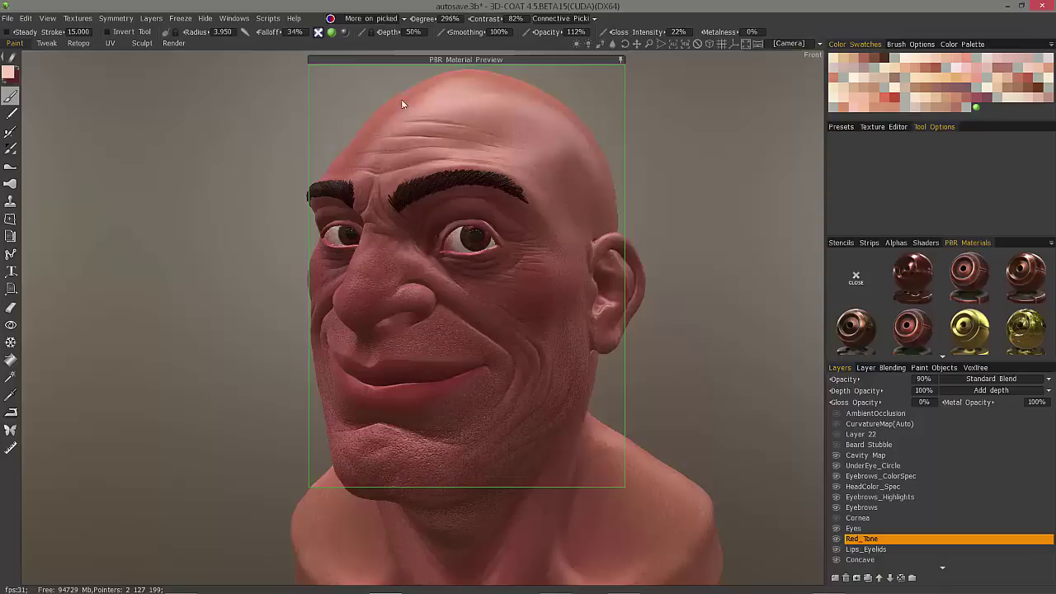
Step: Swap the foreground and background colours, and set the picked condition's degree to 30% and contrast to -4%
{"action": "key", "text": "e"}
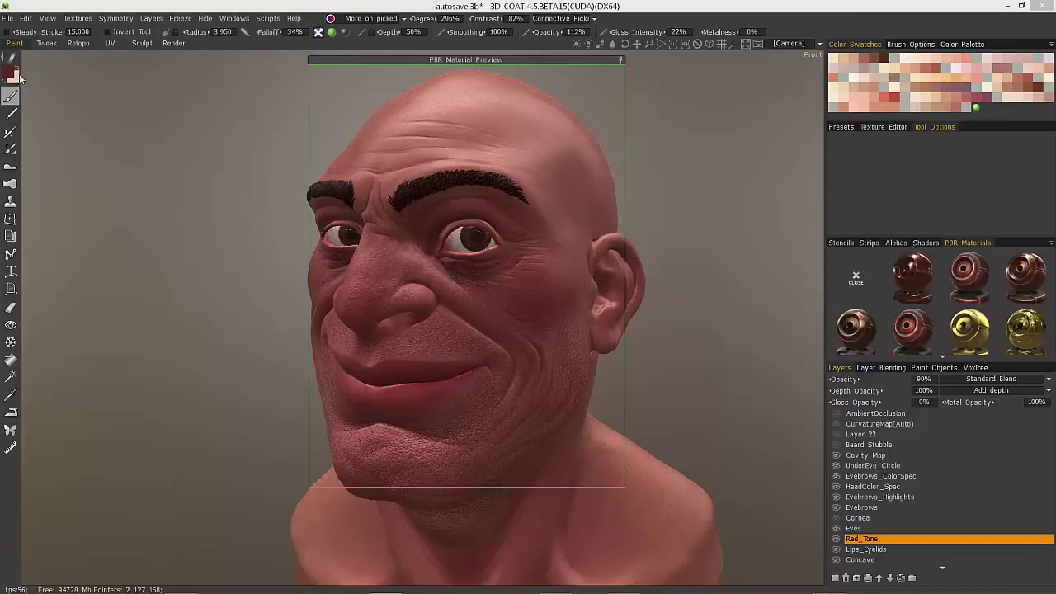
{"action": "left_click_drag", "start_coordinate": [363, 107], "coordinate": [227, 108]}
{"action": "left_click_drag", "start_coordinate": [419, 18], "coordinate": [326, 18]}
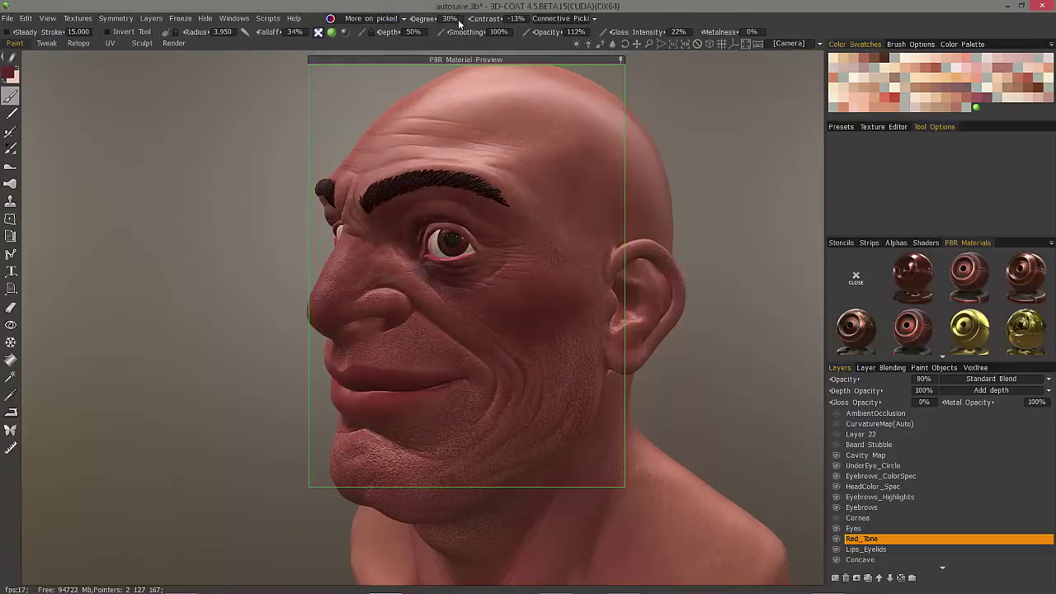
{"action": "mouse_move", "coordinate": [474, 20]}
{"action": "left_mouse_down"}
{"action": "mouse_move", "coordinate": [537, 26]}
{"action": "mouse_move", "coordinate": [481, 21]}
{"action": "left_mouse_up"}
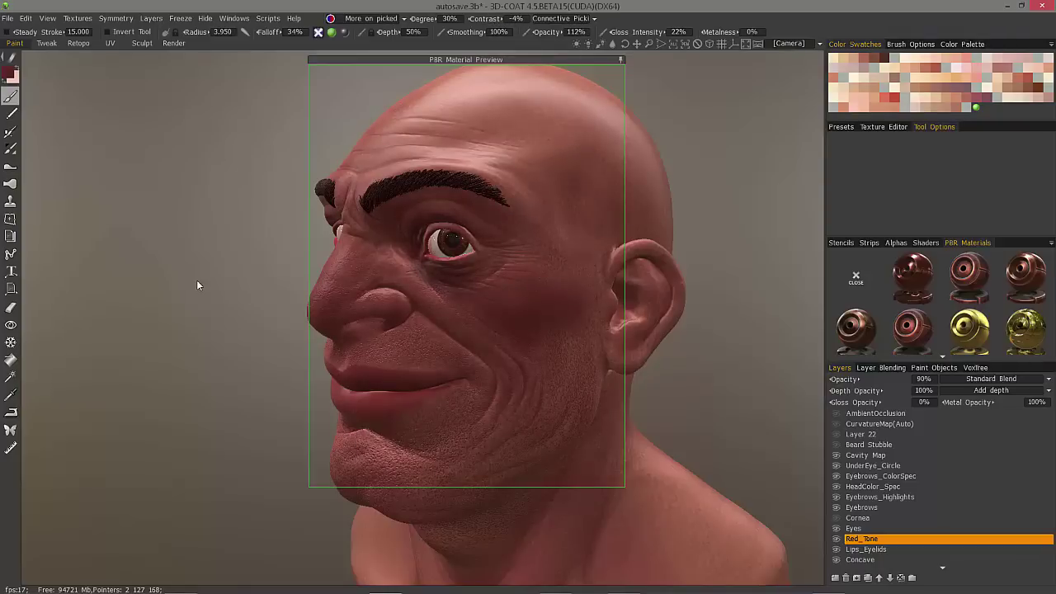
{"action": "left_click", "coordinate": [369, 20]}
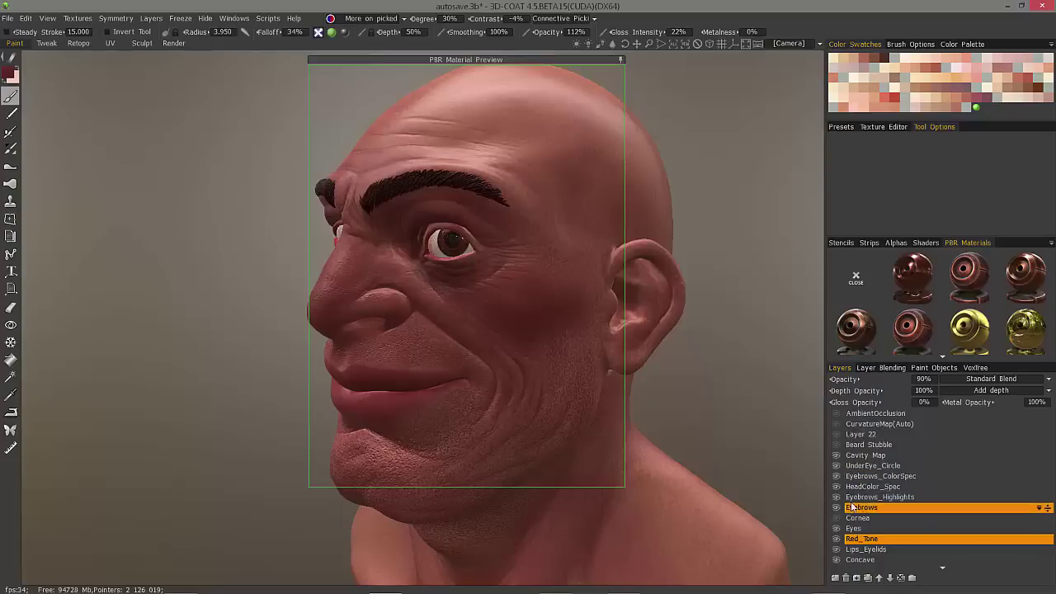
{"action": "mouse_move", "coordinate": [318, 35]}
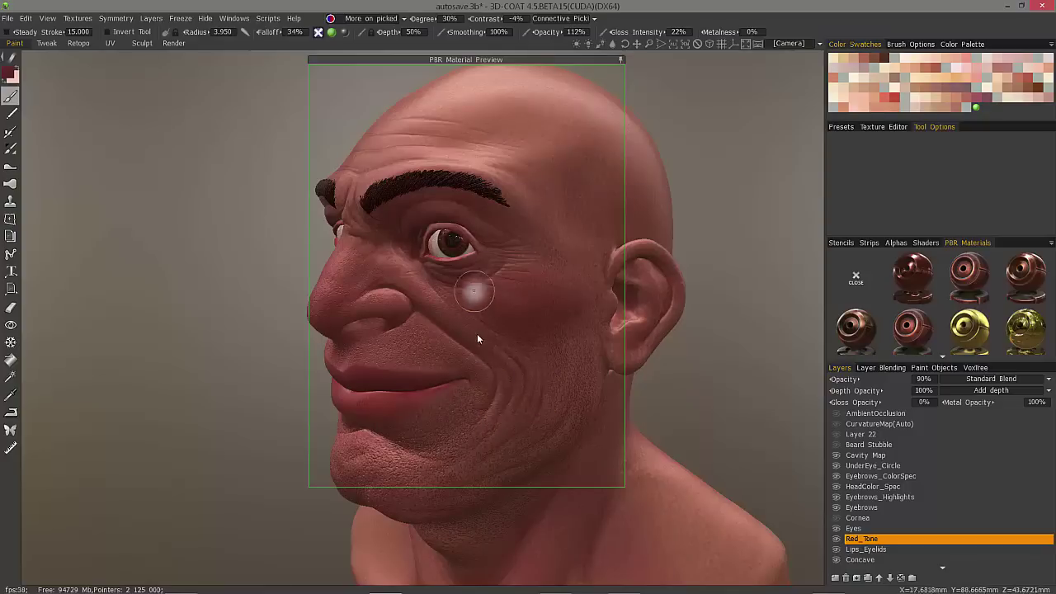
{"action": "left_click", "coordinate": [369, 19]}
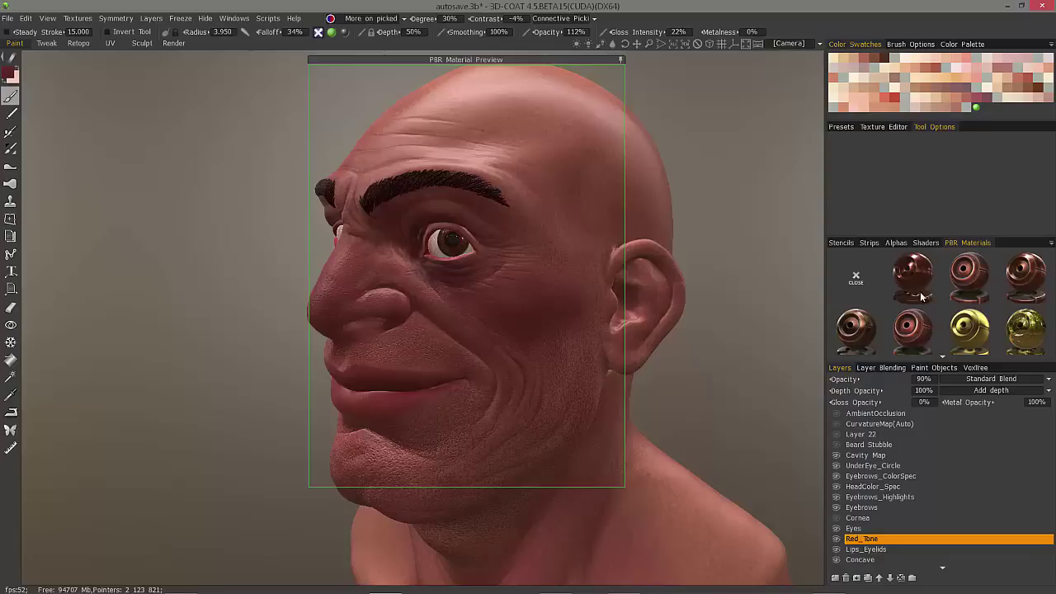
{"action": "left_click", "coordinate": [373, 18]}
Step: With the cupper PBR material and visible Layer 22 selected, set the painting condition to Always and preview the material on the whole bust
{"action": "left_click", "coordinate": [857, 330]}
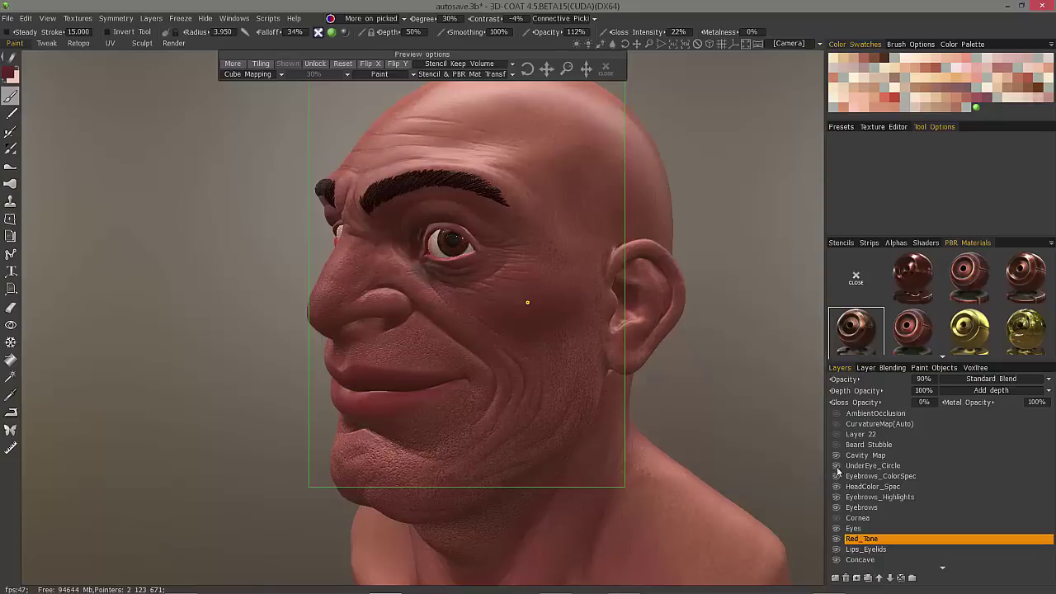
{"action": "left_click", "coordinate": [858, 434]}
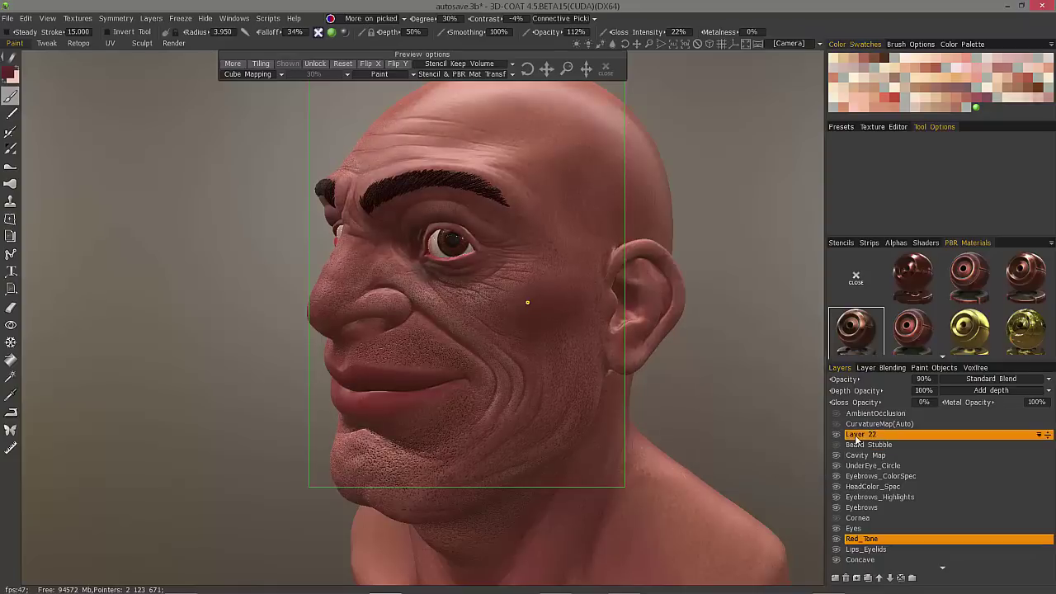
{"action": "left_click", "coordinate": [404, 19]}
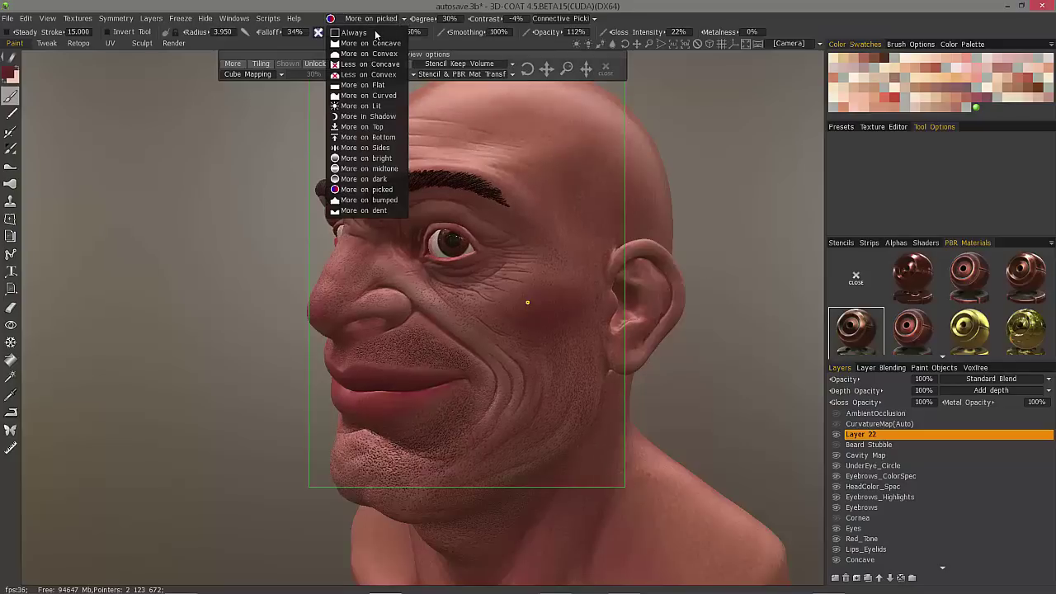
{"action": "left_click", "coordinate": [363, 33]}
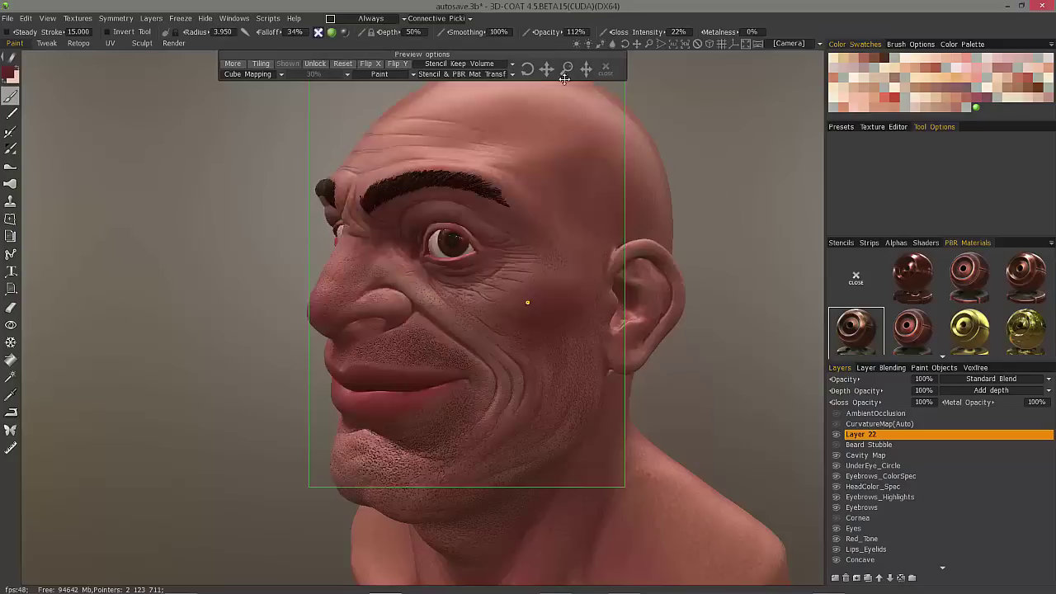
{"action": "right_click_drag", "start_coordinate": [810, 171], "coordinate": [726, 239]}
{"action": "left_click_drag", "start_coordinate": [726, 239], "coordinate": [633, 292]}
{"action": "middle_click_drag", "start_coordinate": [633, 292], "coordinate": [503, 290]}
{"action": "left_click_drag", "start_coordinate": [505, 290], "coordinate": [254, 246]}
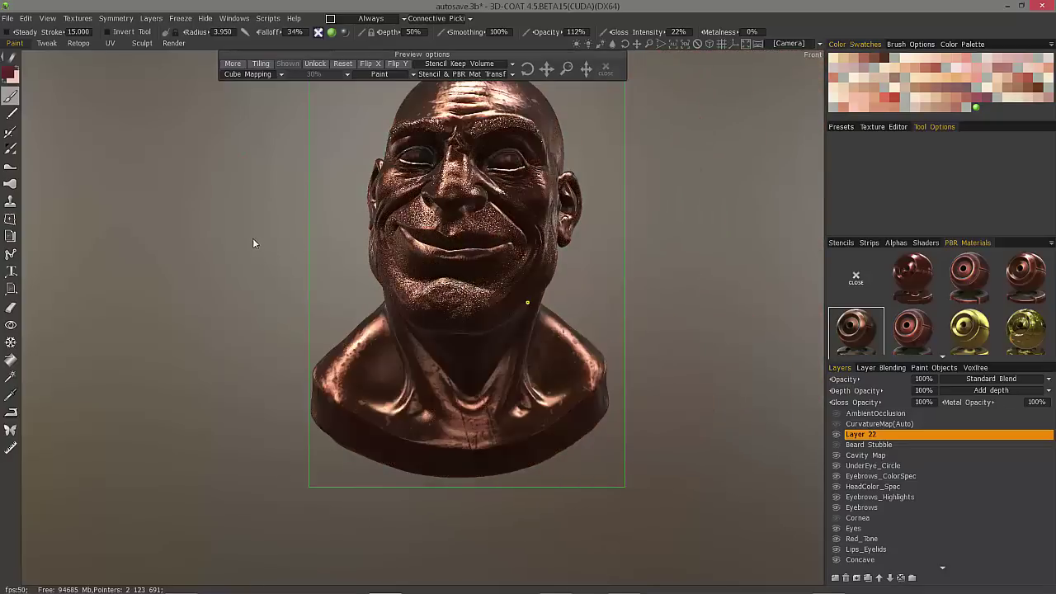
Step: Inspect the cupper material's layers and the first layer's condition choices in the PBR Material Editor, then discard any changes
{"action": "right_click", "coordinate": [859, 338]}
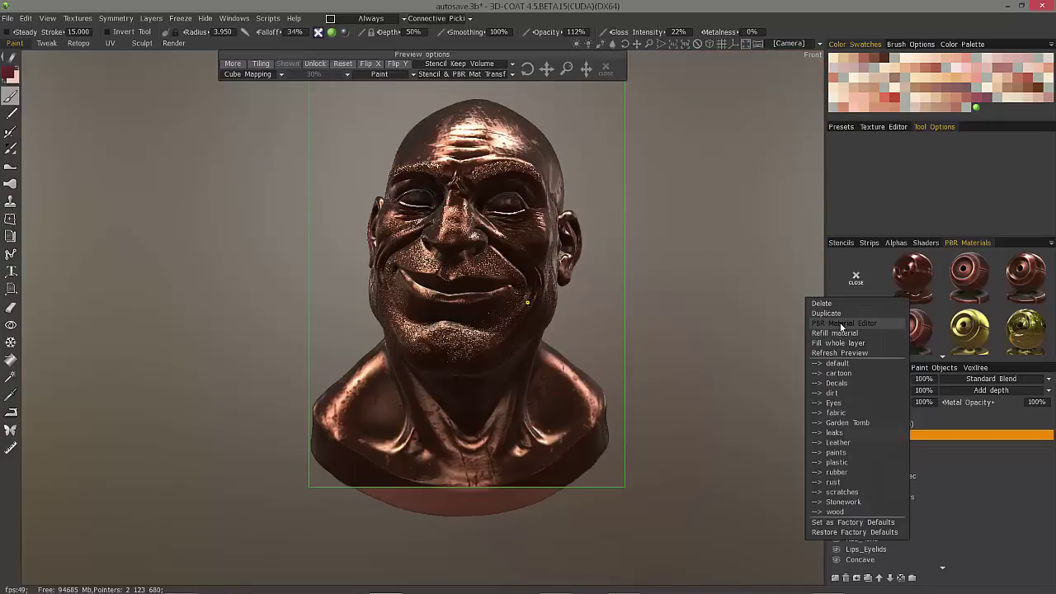
{"action": "left_click", "coordinate": [843, 323]}
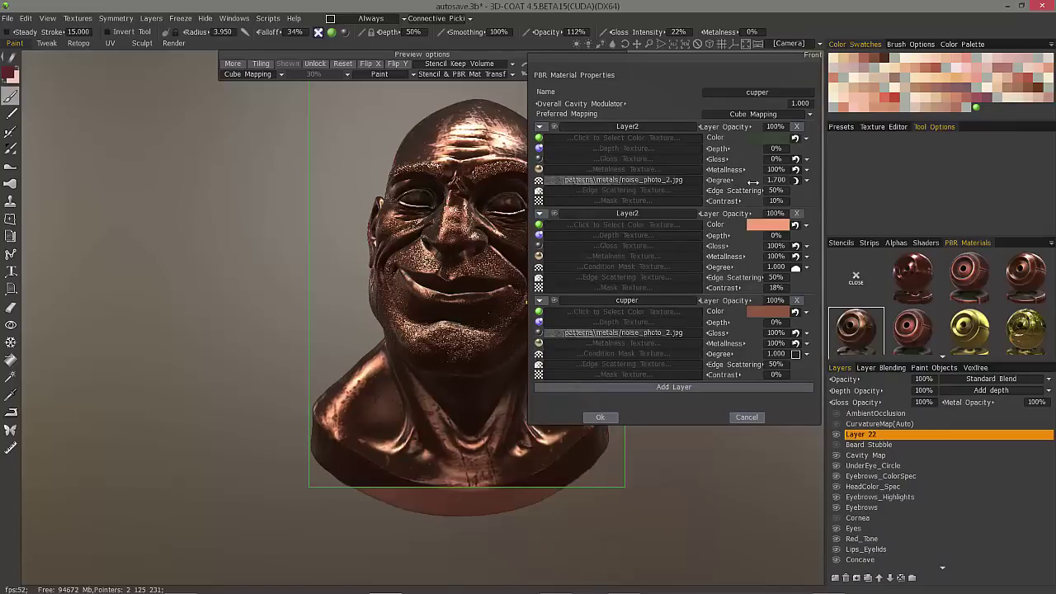
{"action": "left_click", "coordinate": [807, 182]}
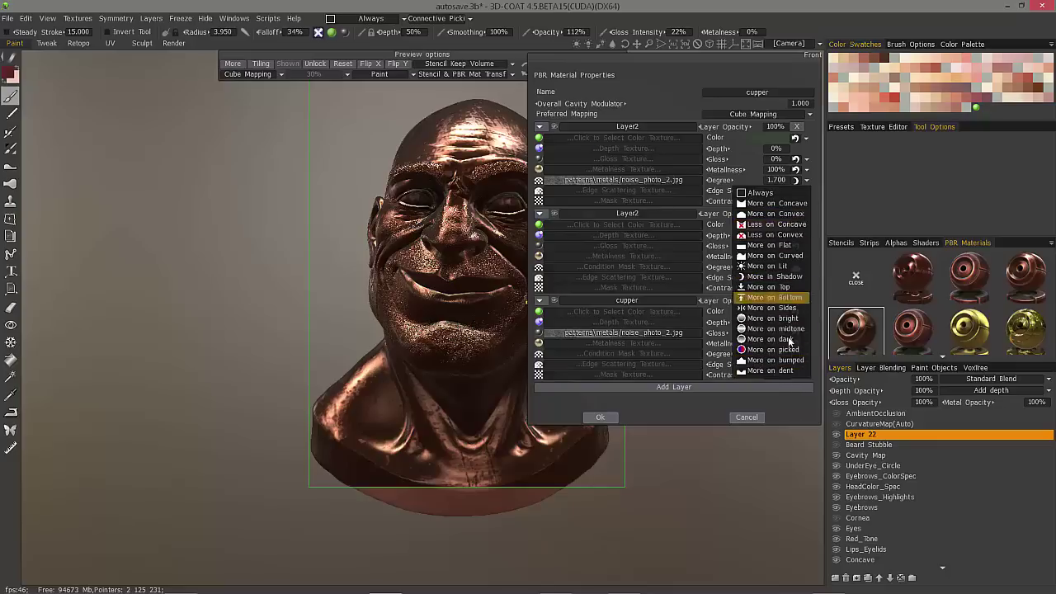
{"action": "left_click", "coordinate": [775, 297]}
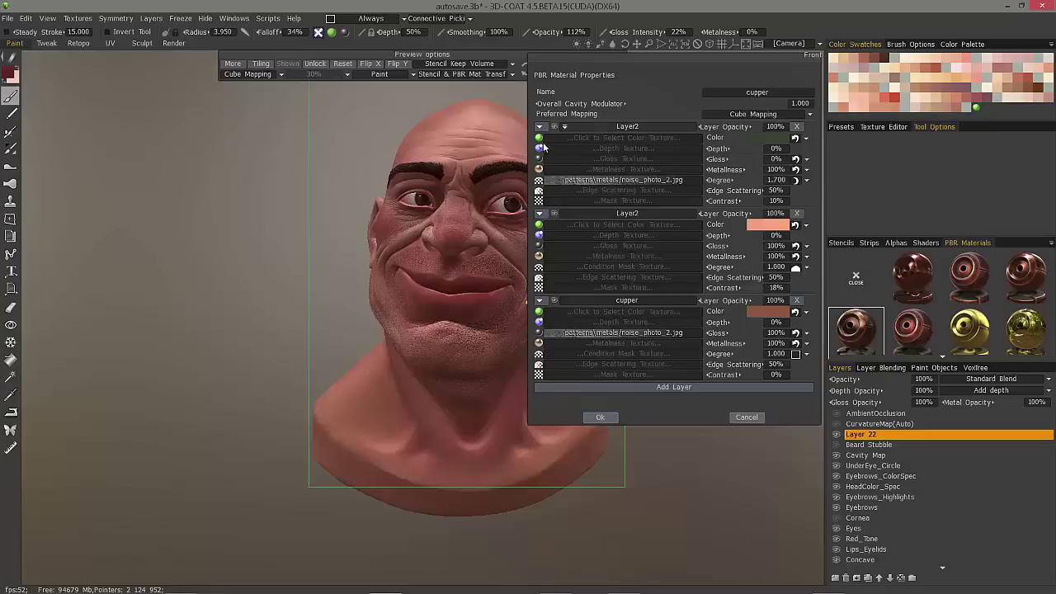
{"action": "left_click", "coordinate": [745, 417]}
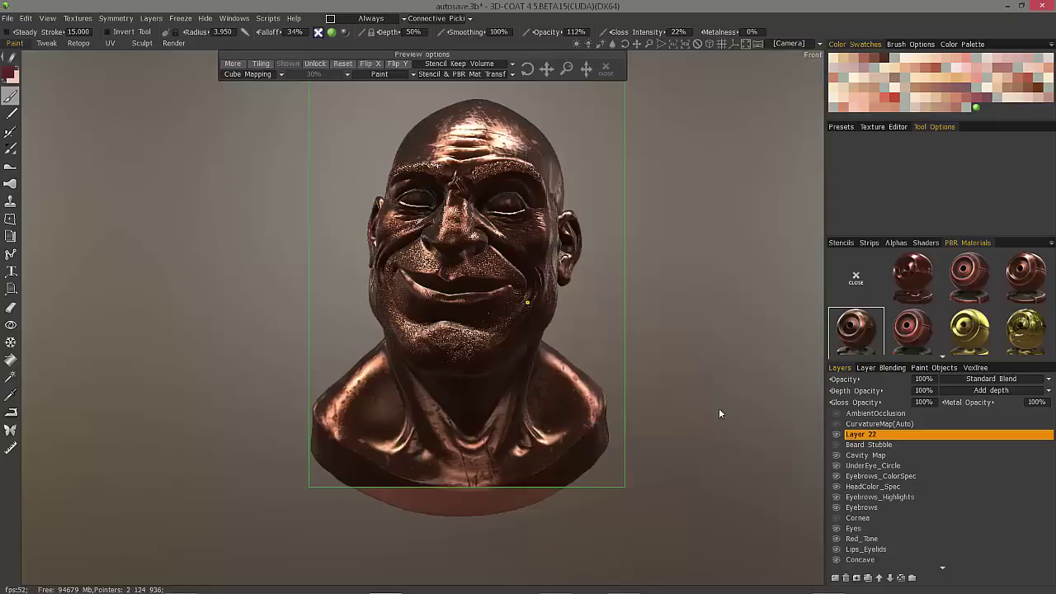
Step: Review the list of painting conditions, keeping Always for Layer 22
{"action": "left_click", "coordinate": [405, 19]}
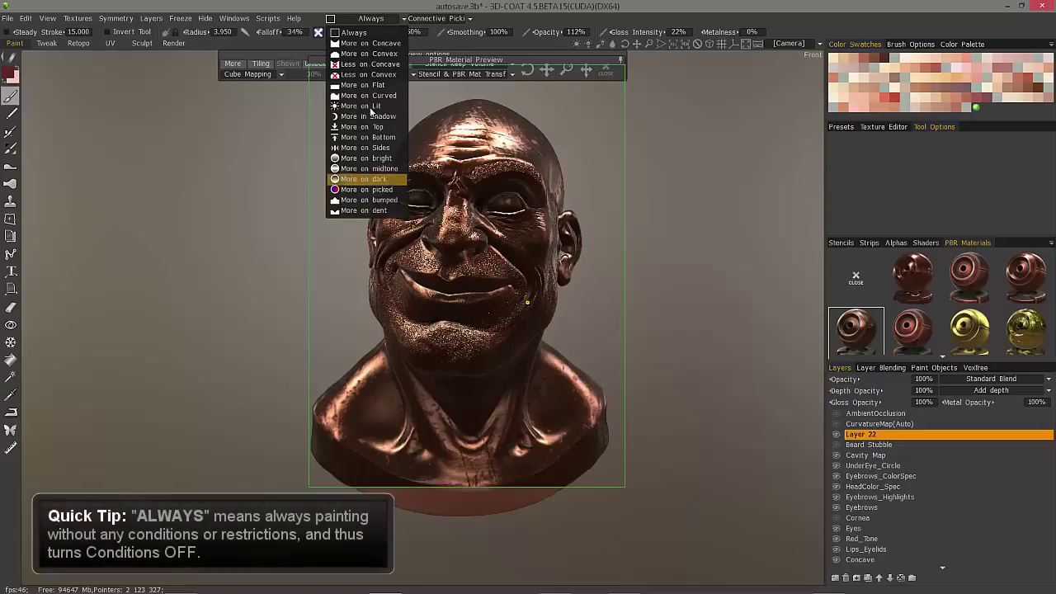
{"action": "left_click", "coordinate": [376, 33]}
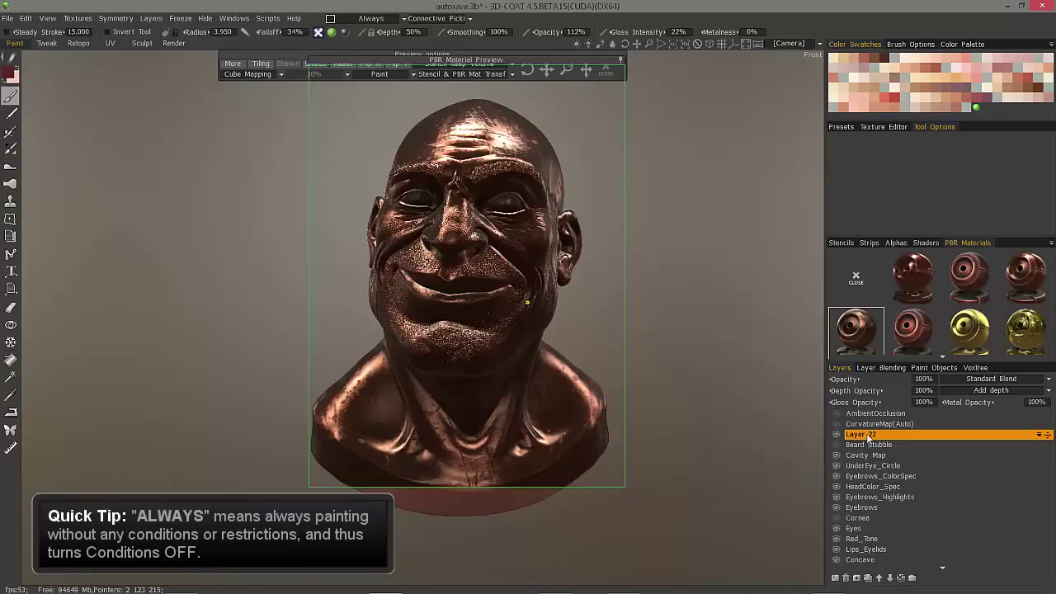
{"action": "left_click", "coordinate": [380, 19]}
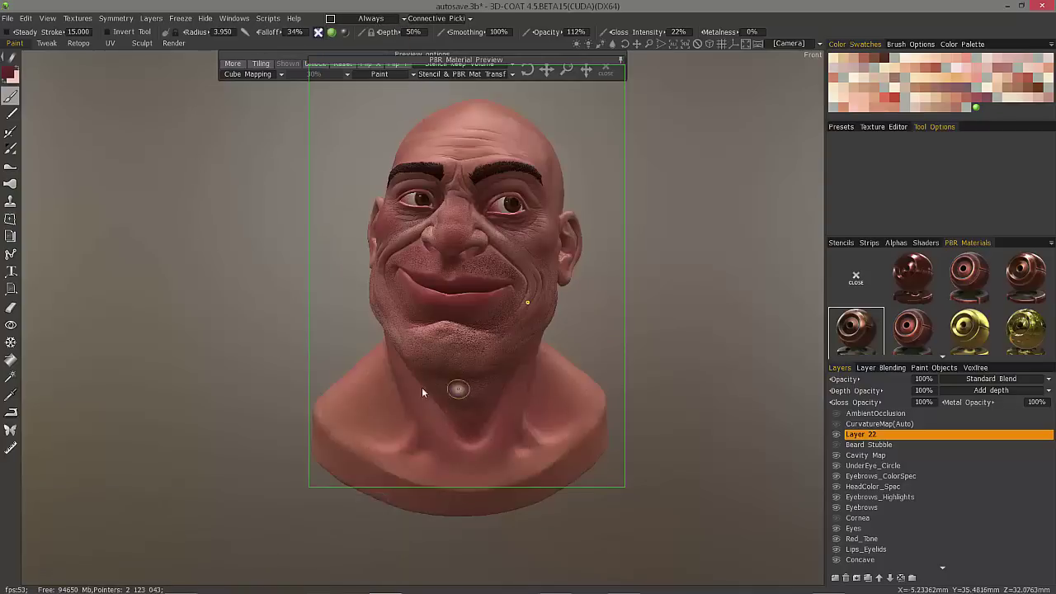
{"action": "left_click", "coordinate": [387, 20]}
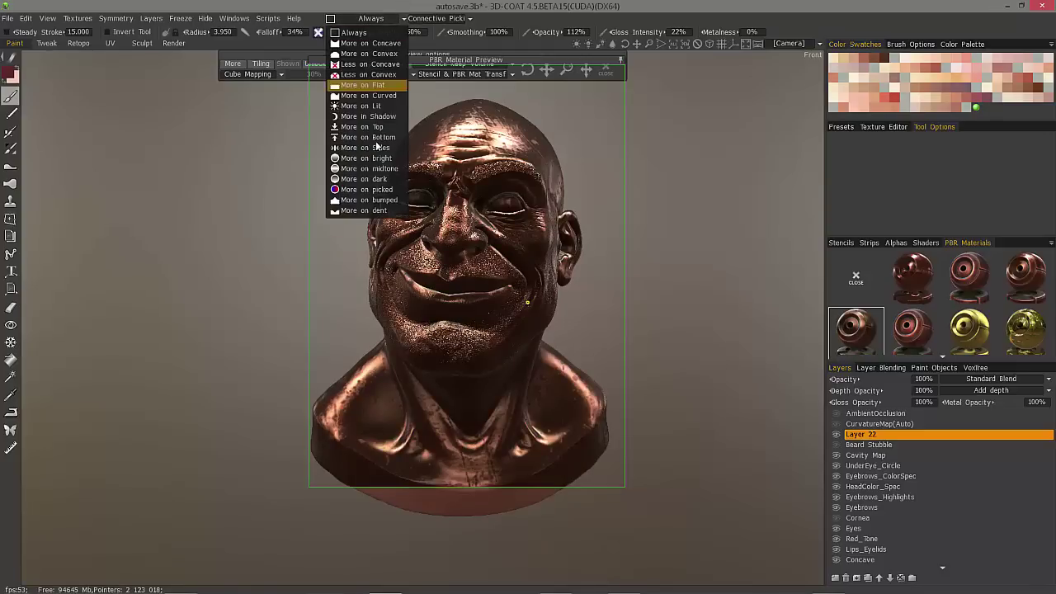